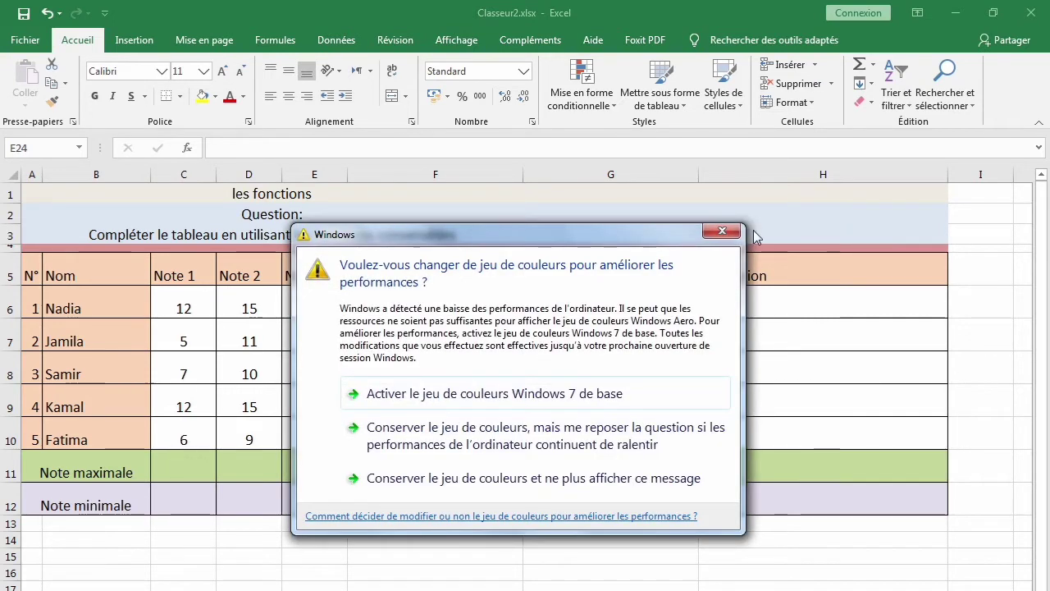
- Close the Windows colour-scheme warning that covers the grade table
click(719, 236)
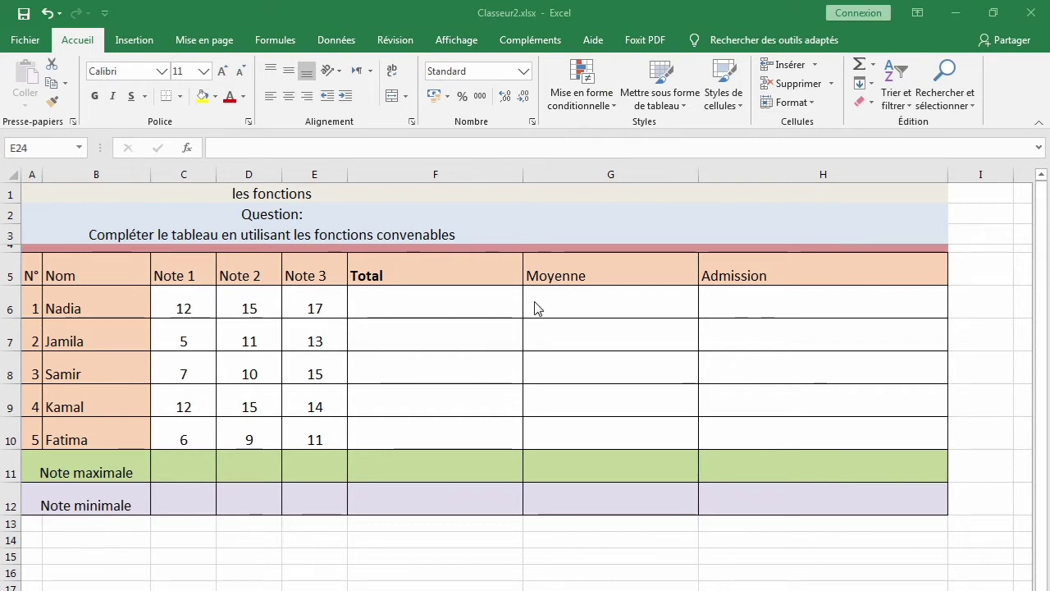
- Insert SOMME into F6 from the recently used functions, bringing up its arguments for C6:E6
click(425, 308)
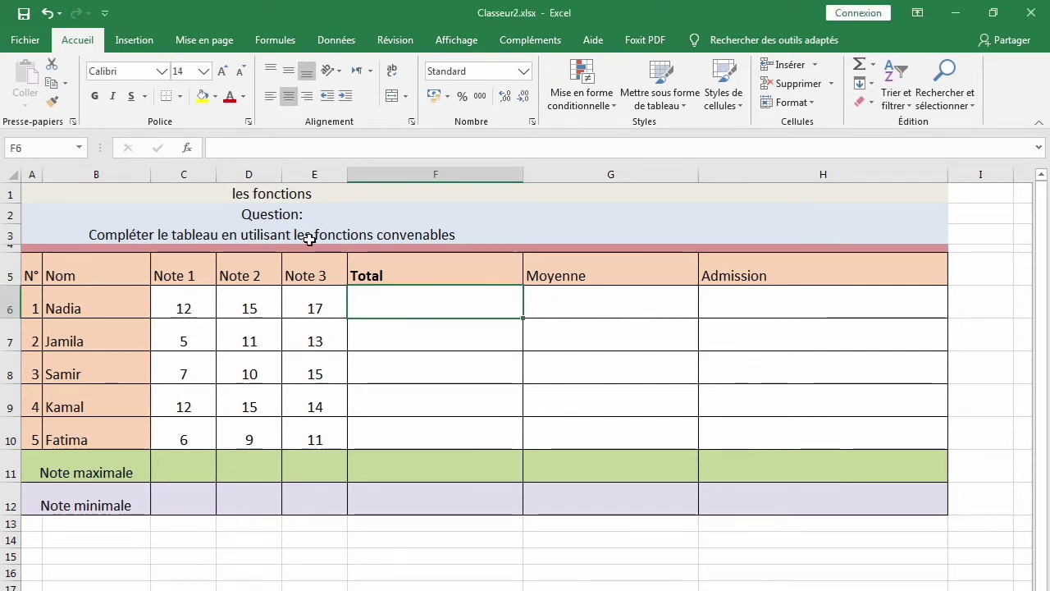
click(189, 147)
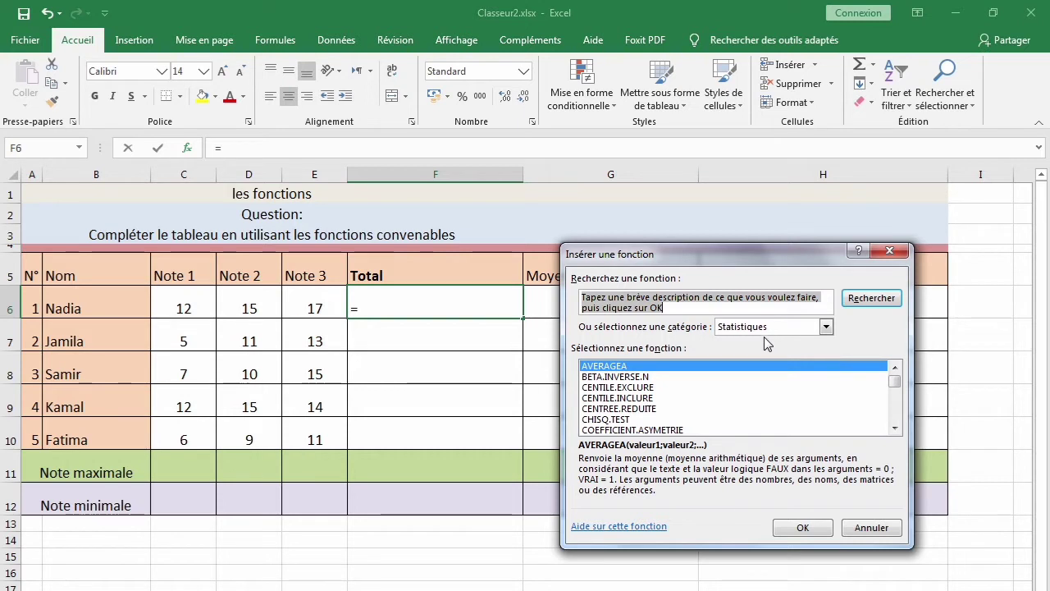
text(s)
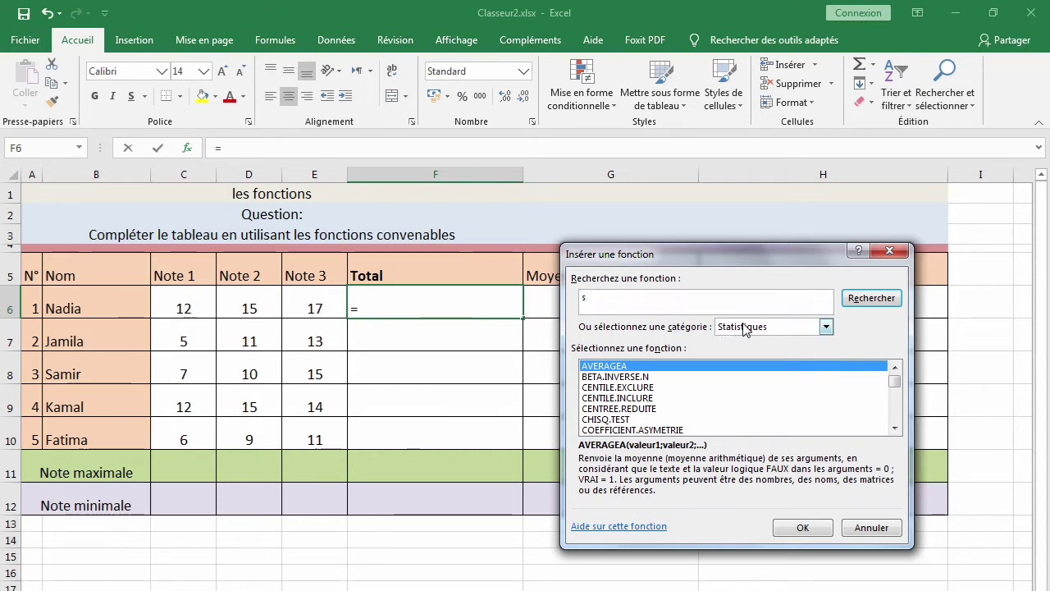
click(826, 326)
click(803, 343)
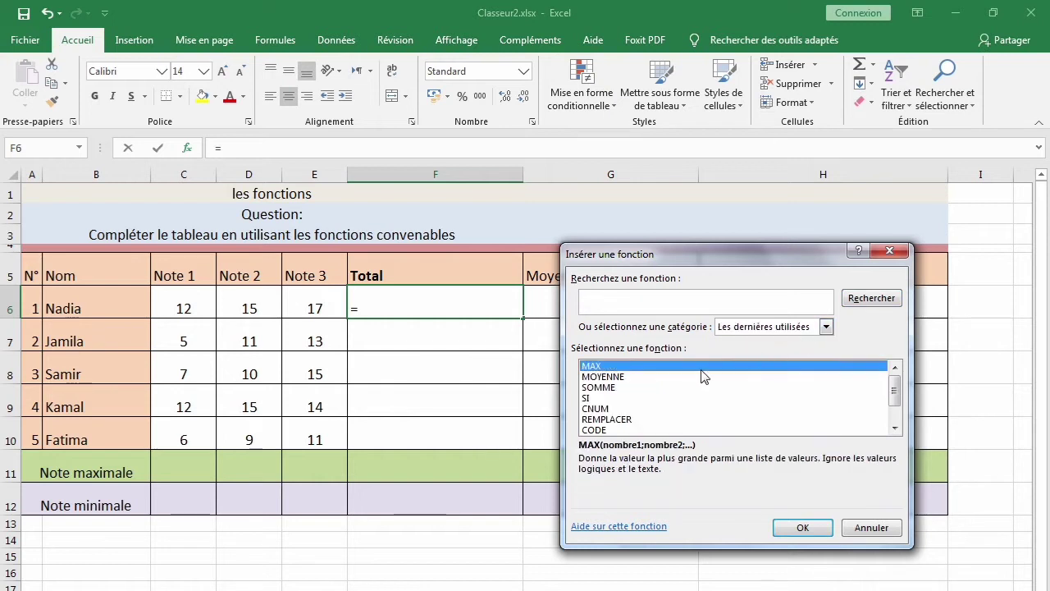
click(601, 387)
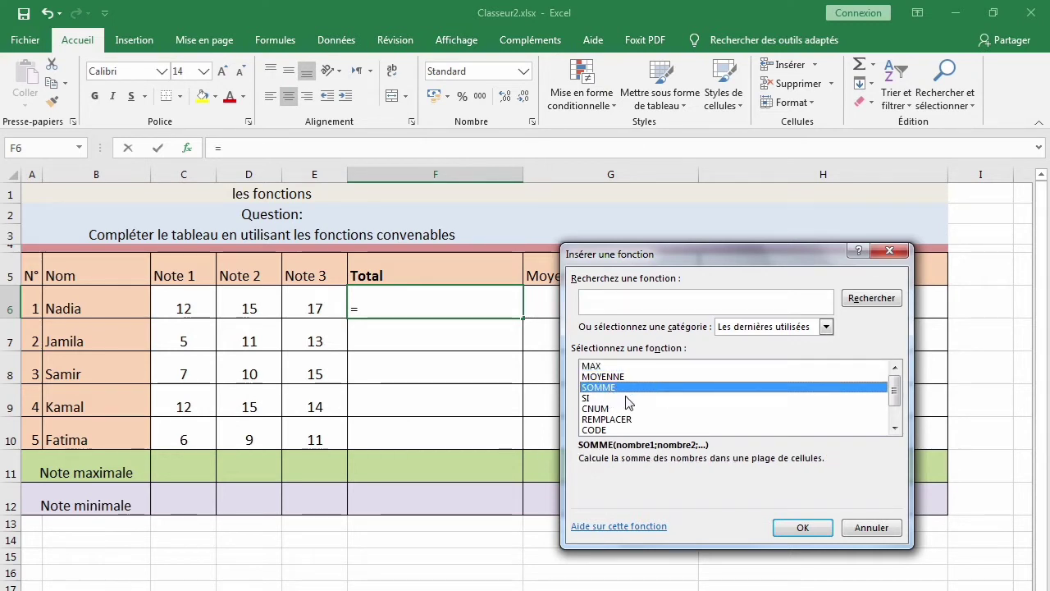
click(816, 527)
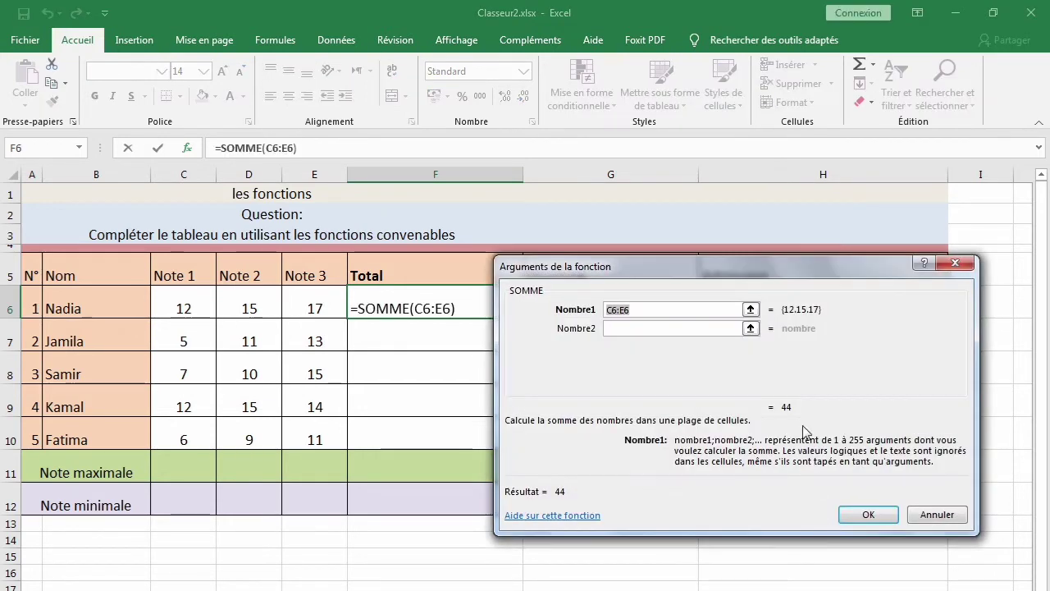
- Set the SOMME range to C6:E6 so F6 totals 44, then dismiss the Windows warning
drag(781, 267, 630, 348)
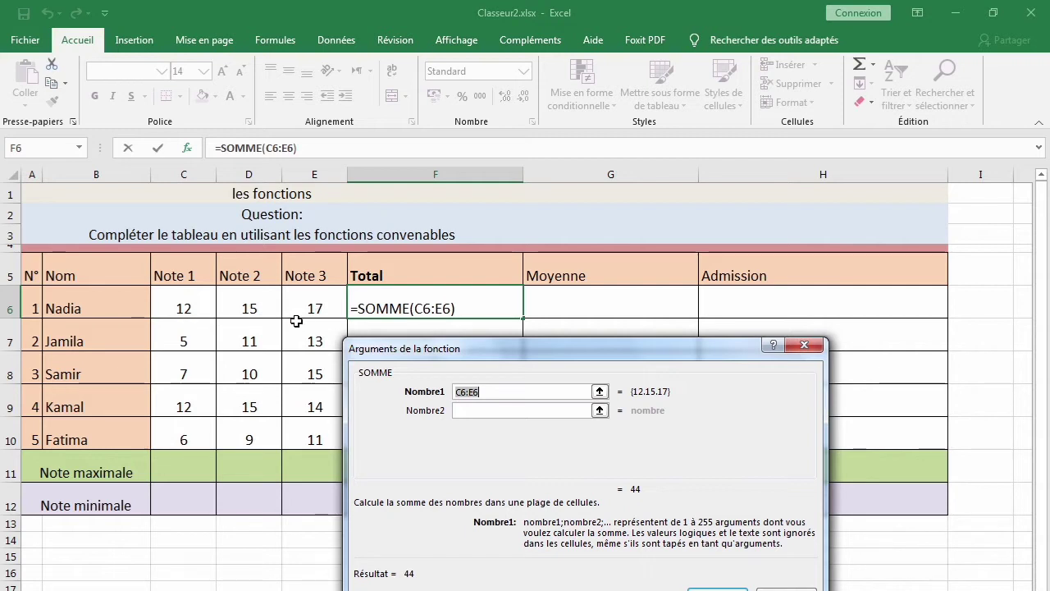
click(199, 308)
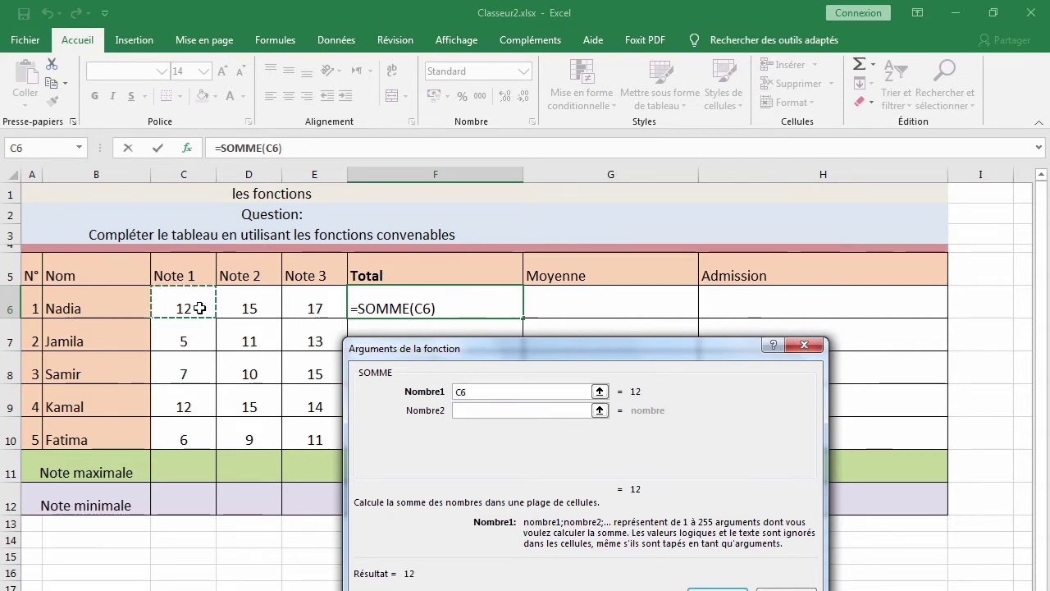
drag(201, 308, 222, 315)
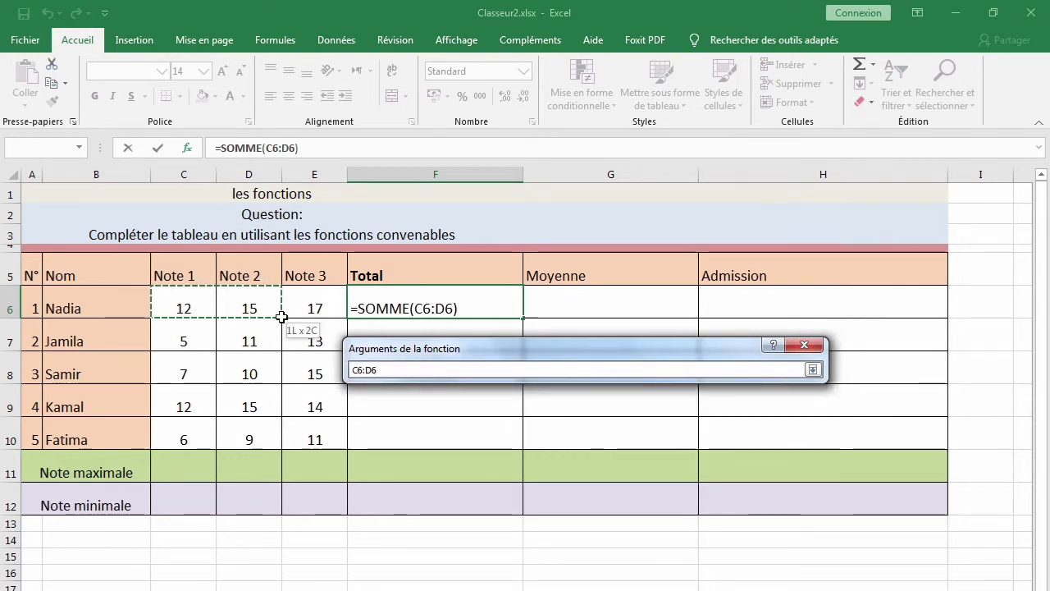
drag(246, 316, 312, 318)
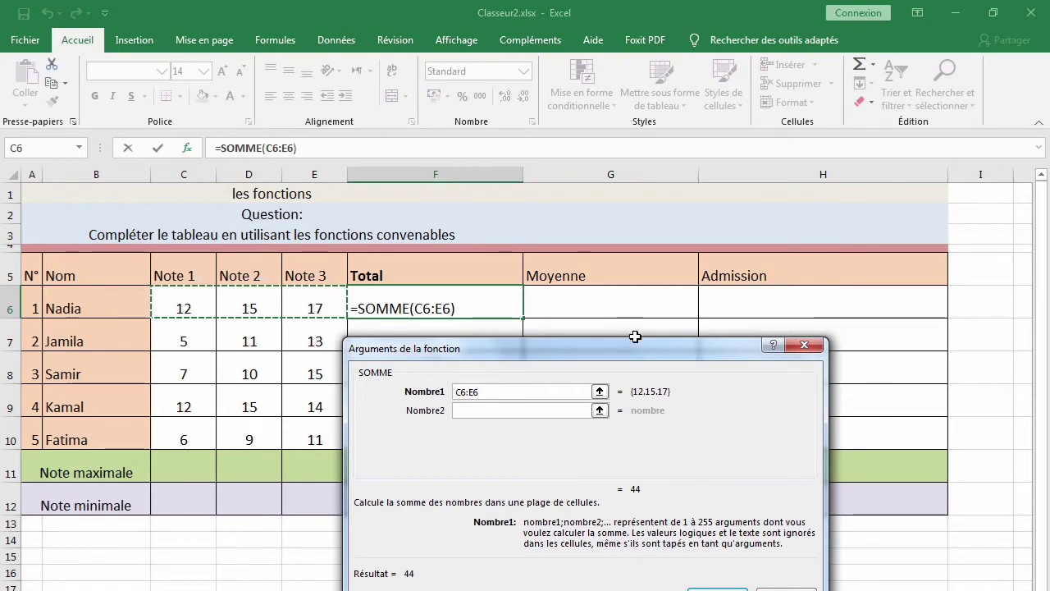
drag(632, 346, 635, 273)
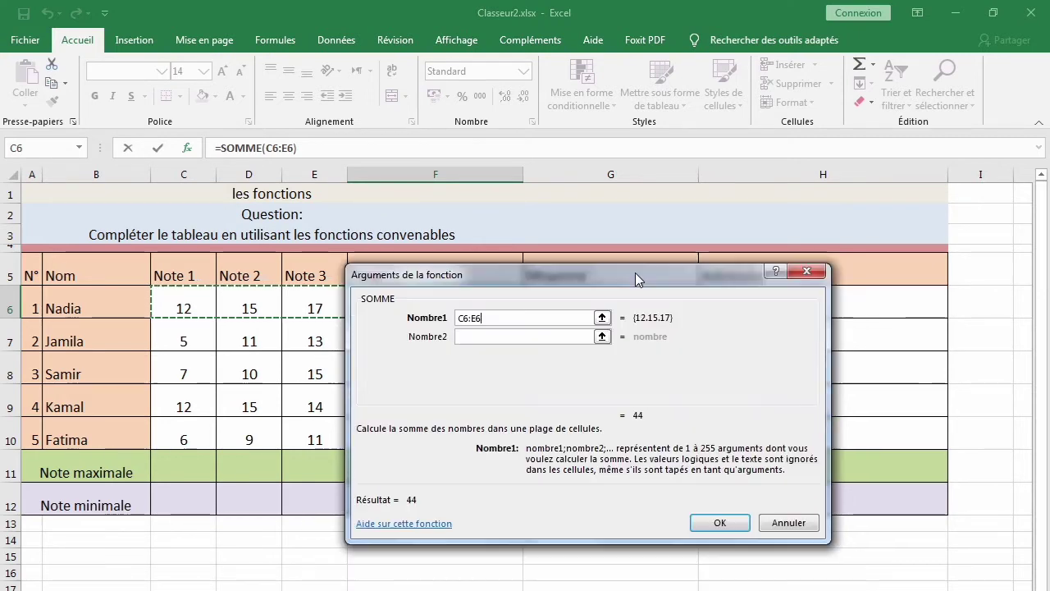
click(730, 522)
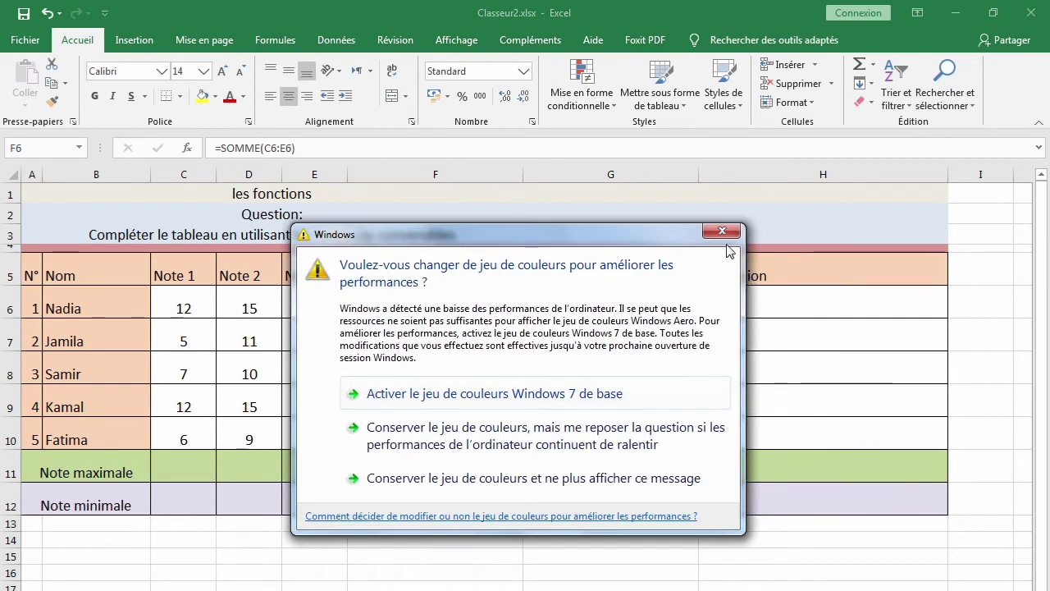
click(723, 233)
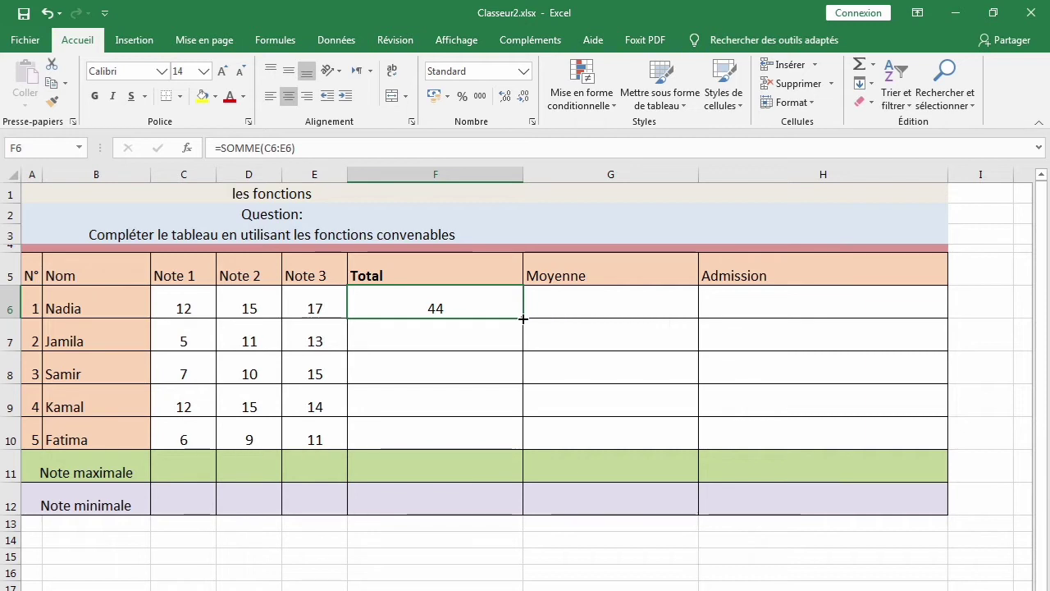
- Fill the total formula down to F10, giving totals 29, 32, 41 and 26
drag(523, 324, 523, 443)
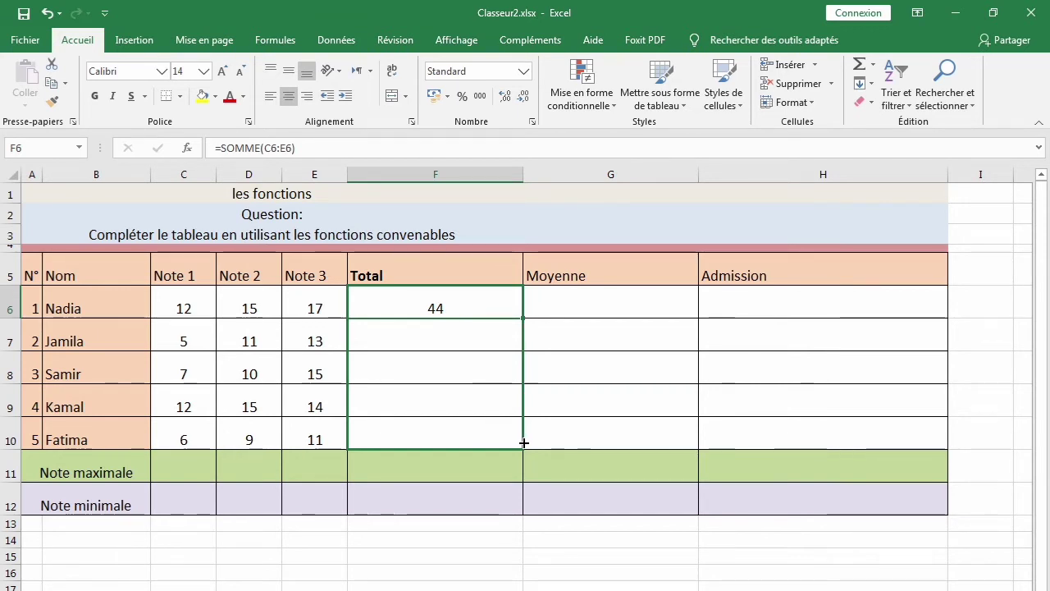
drag(523, 443, 524, 442)
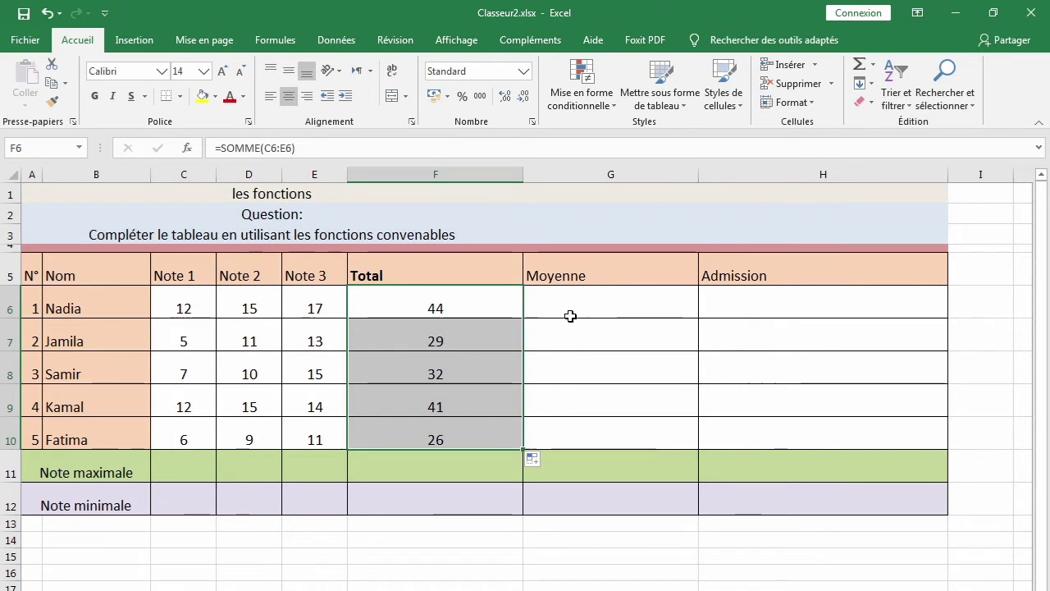
click(590, 309)
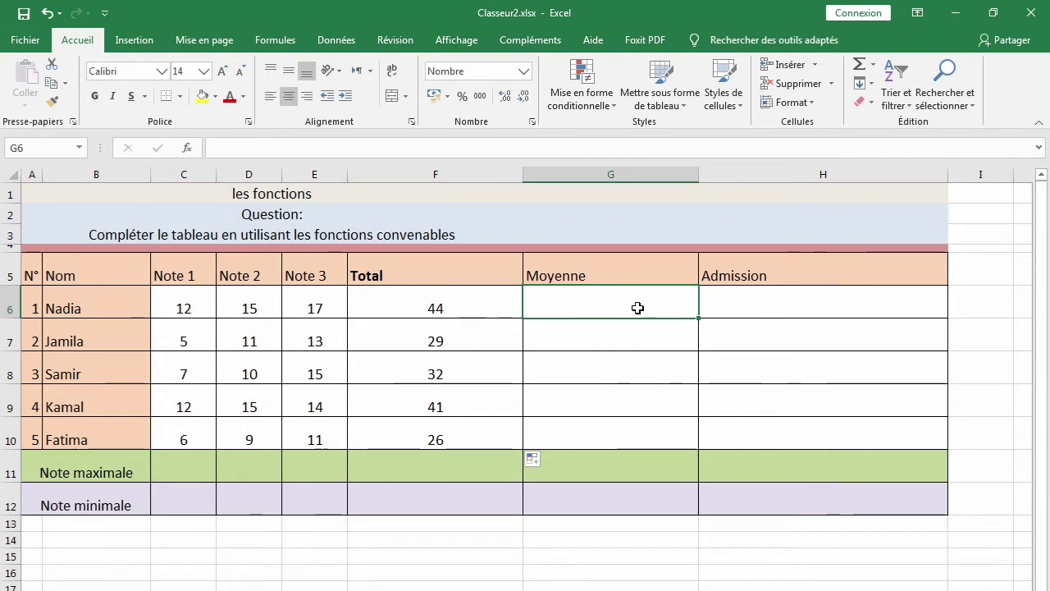
- Enter =MOYENNE(C6:E6) in G6 so the first student's average reads 14,67
click(188, 150)
mouse_move(609, 260)
mouse_down()
mouse_move(852, 205)
mouse_move(843, 197)
mouse_up()
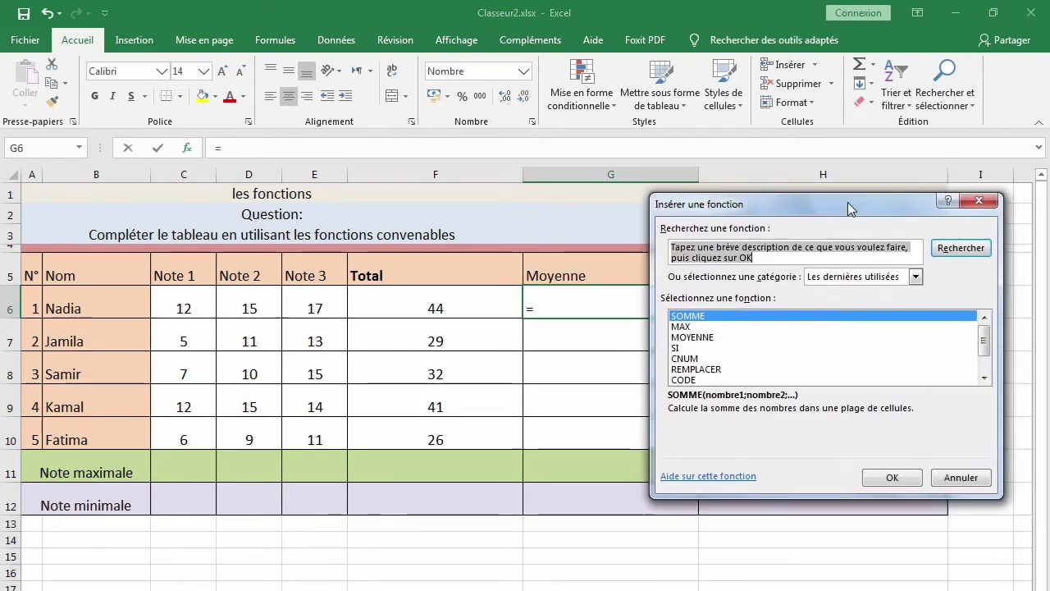
click(711, 338)
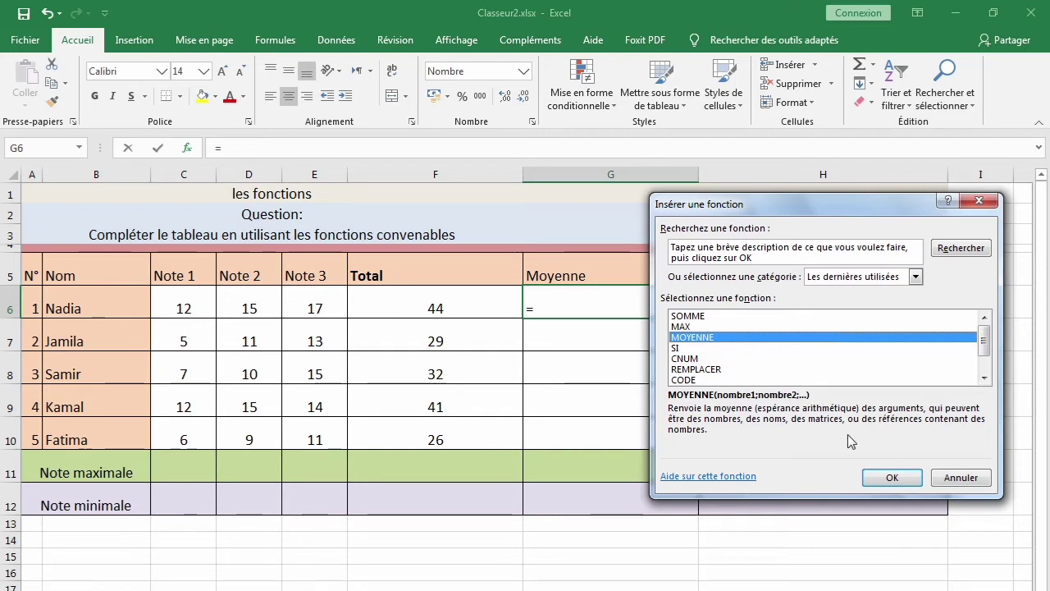
click(895, 483)
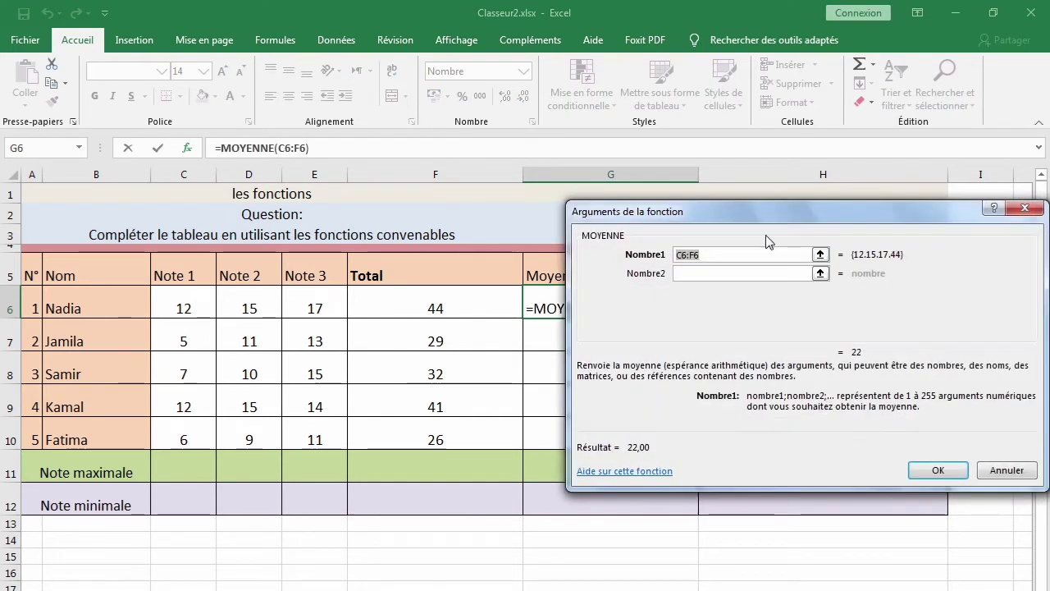
drag(764, 212, 536, 360)
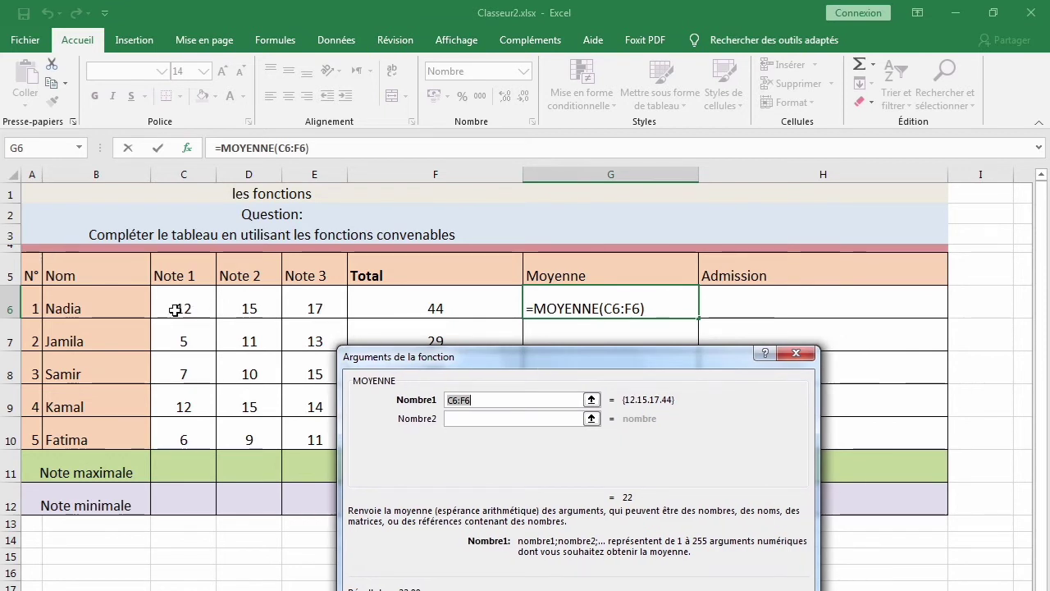
drag(202, 304, 239, 305)
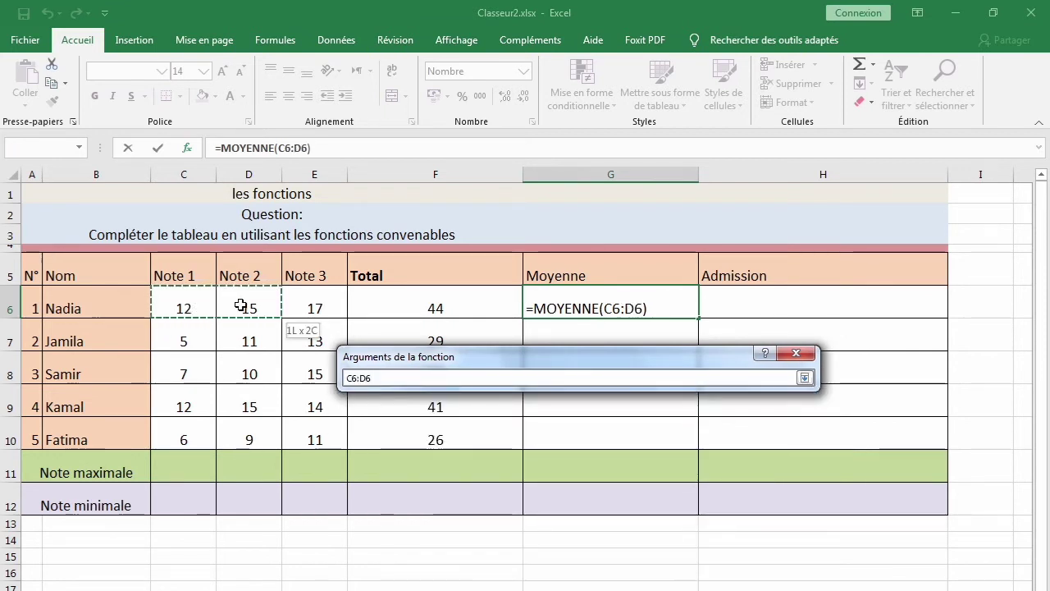
drag(240, 305, 295, 309)
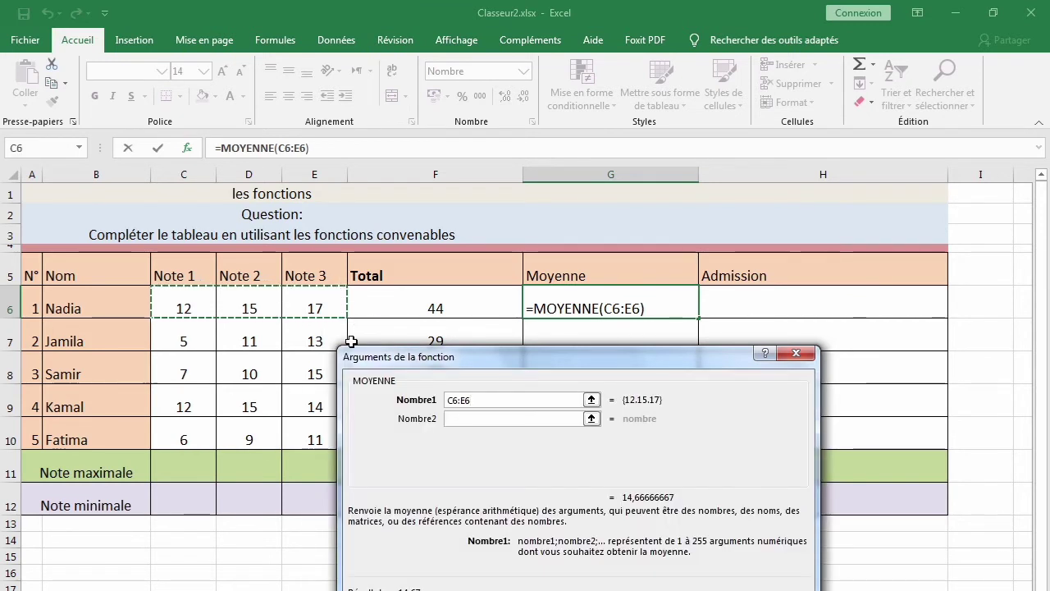
mouse_move(751, 360)
mouse_down()
mouse_move(741, 275)
mouse_move(725, 249)
mouse_up()
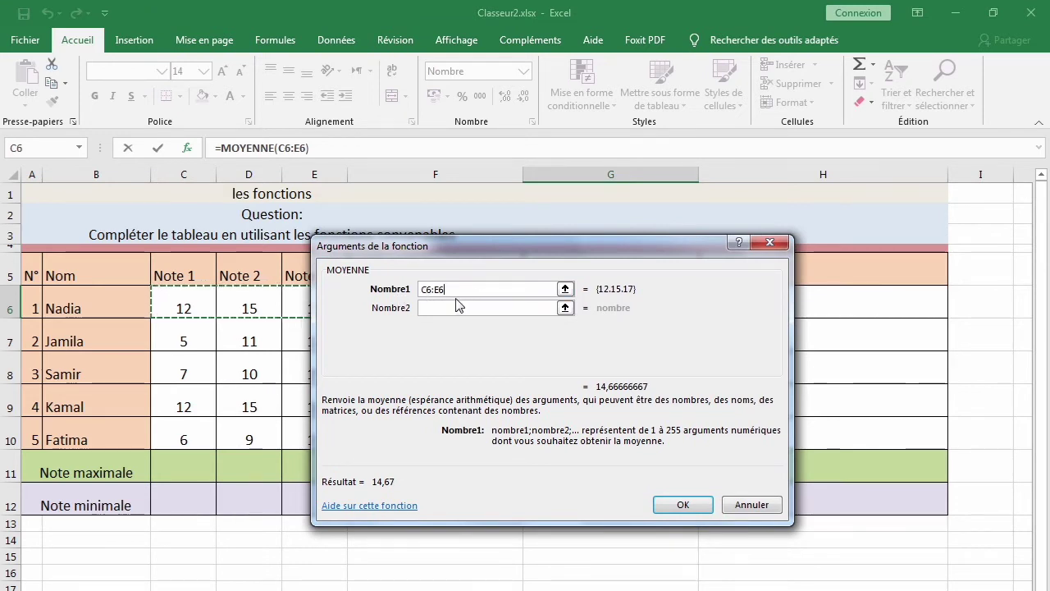
click(679, 505)
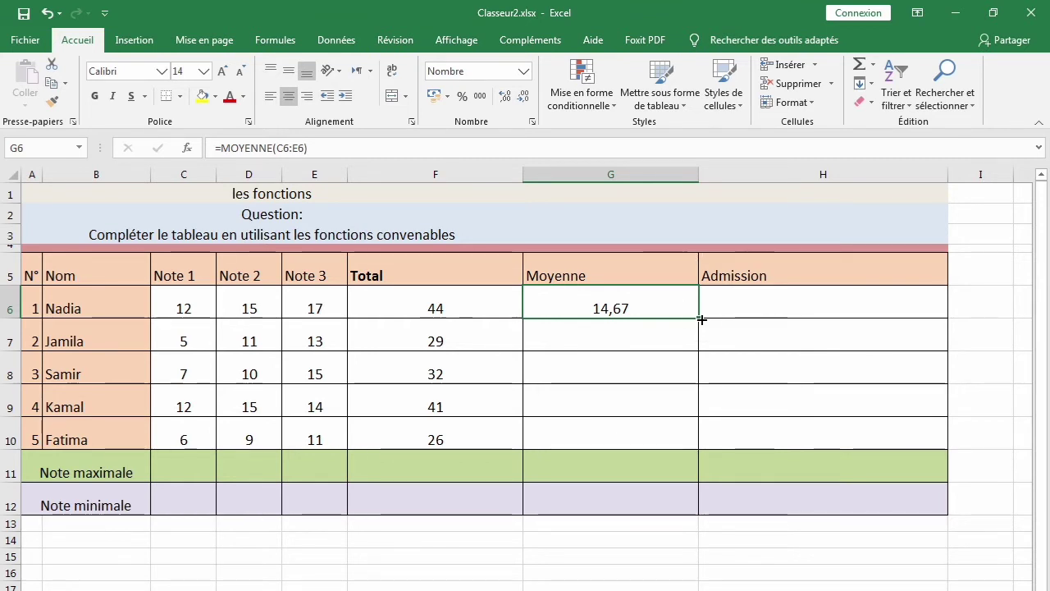
- Fill the average down to G10: 14,67, 9,67, 10,67, 13,67 and 8,67
drag(701, 319, 689, 443)
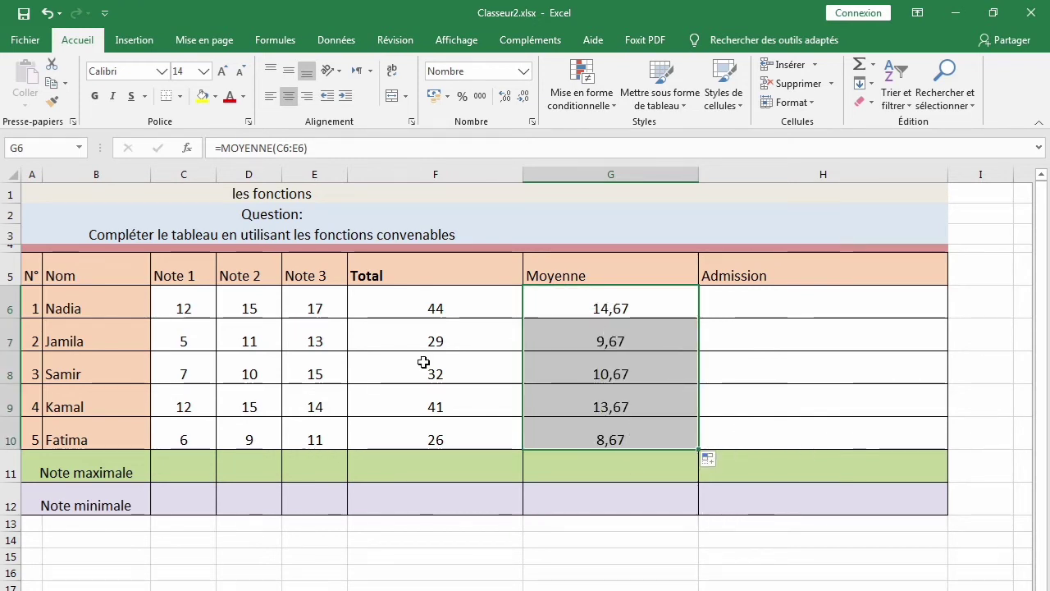
click(179, 471)
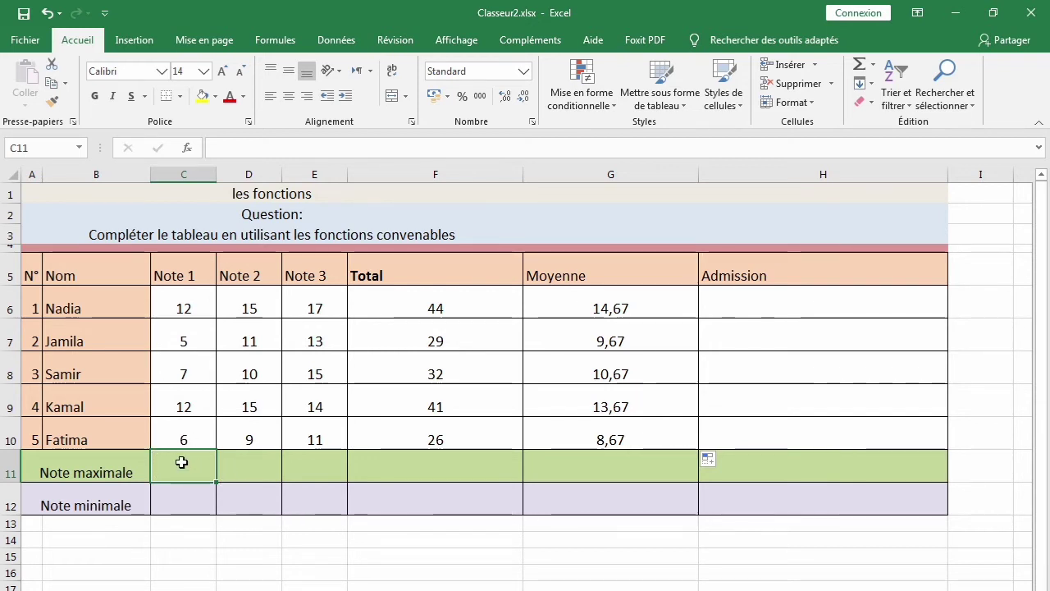
- Enter =MAX(C6:C10) in C11 so the highest Note 1 grade shows 12
click(188, 148)
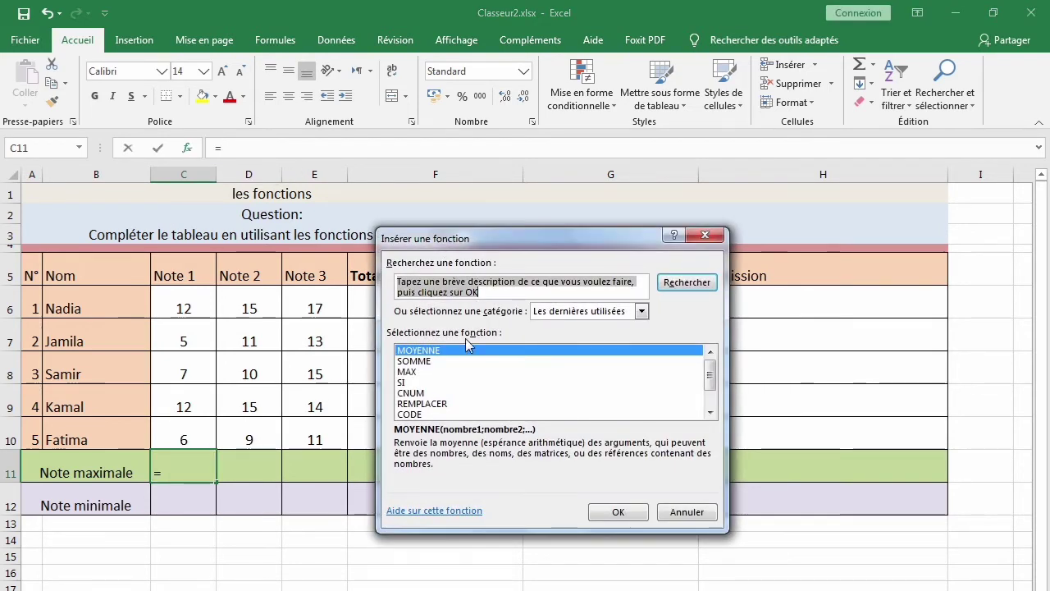
drag(515, 237, 540, 188)
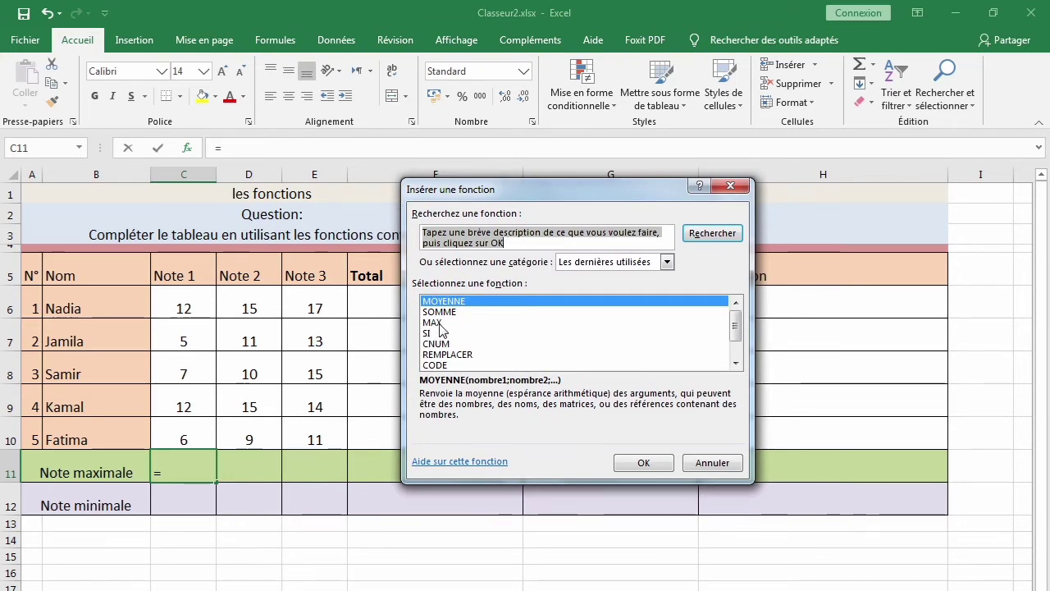
click(435, 322)
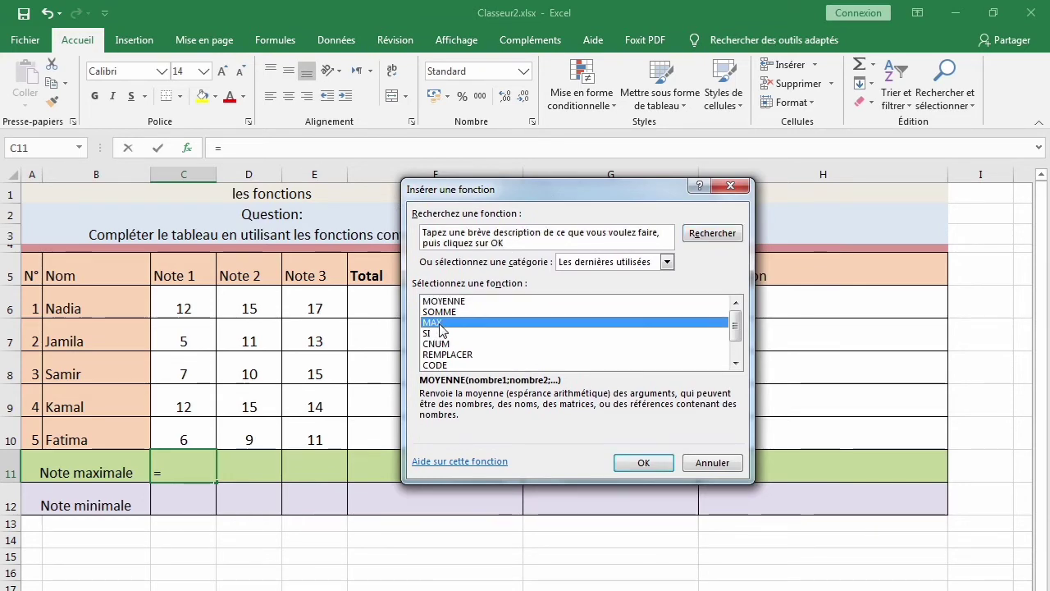
click(644, 463)
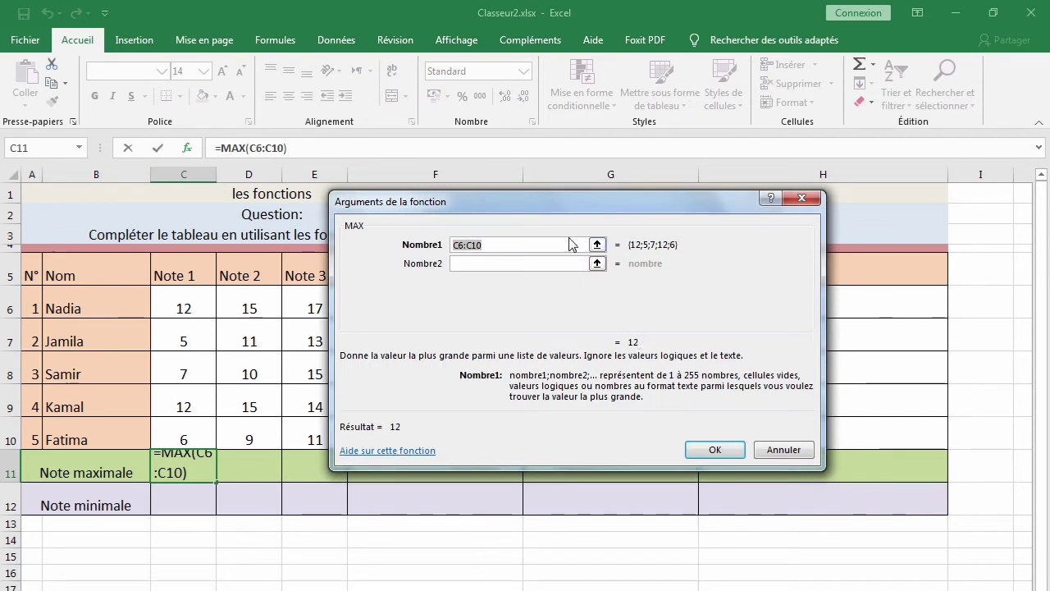
drag(554, 201, 674, 206)
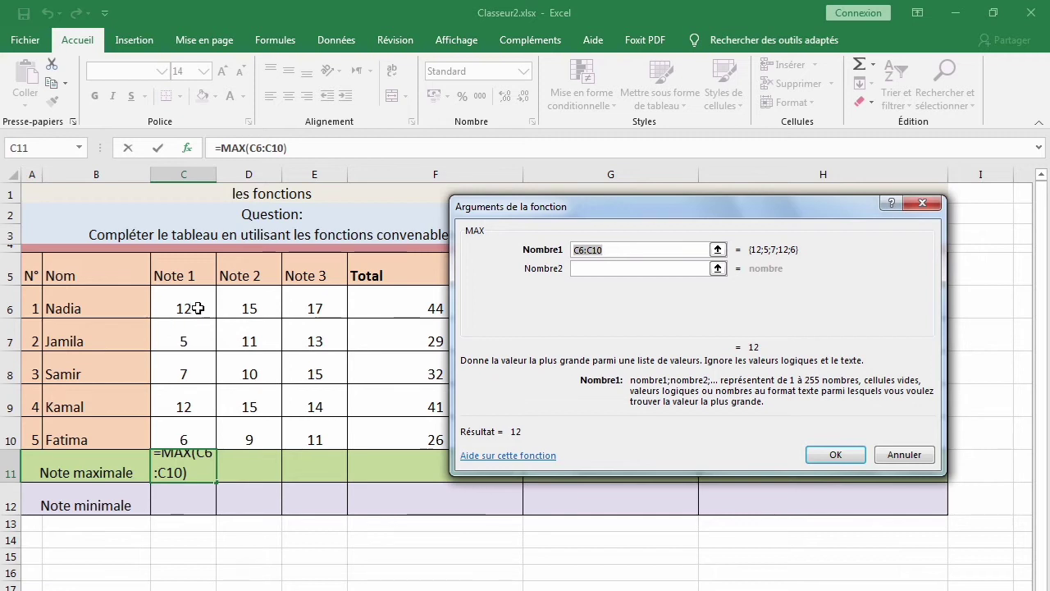
drag(197, 308, 207, 424)
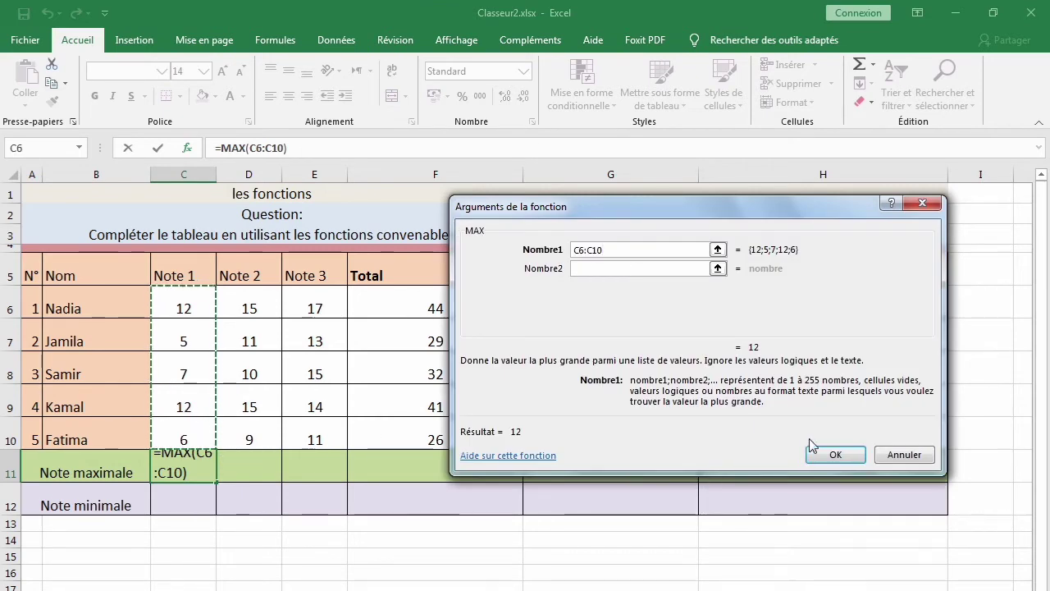
click(835, 455)
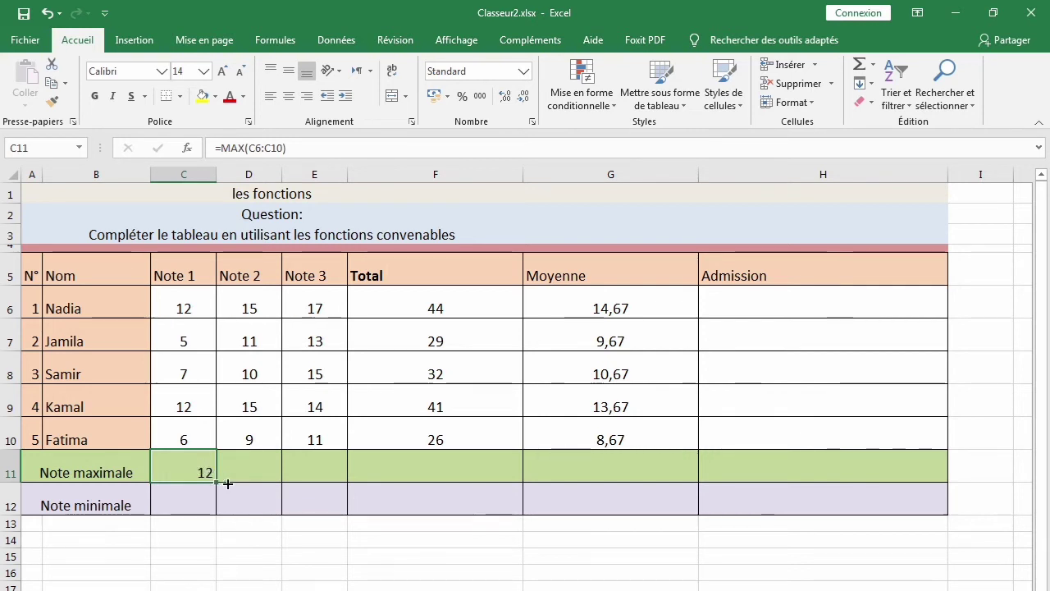
- Copy the MAX formula across to G11, giving 12, 15, 17, 44 and 14,66666667
drag(228, 484, 708, 469)
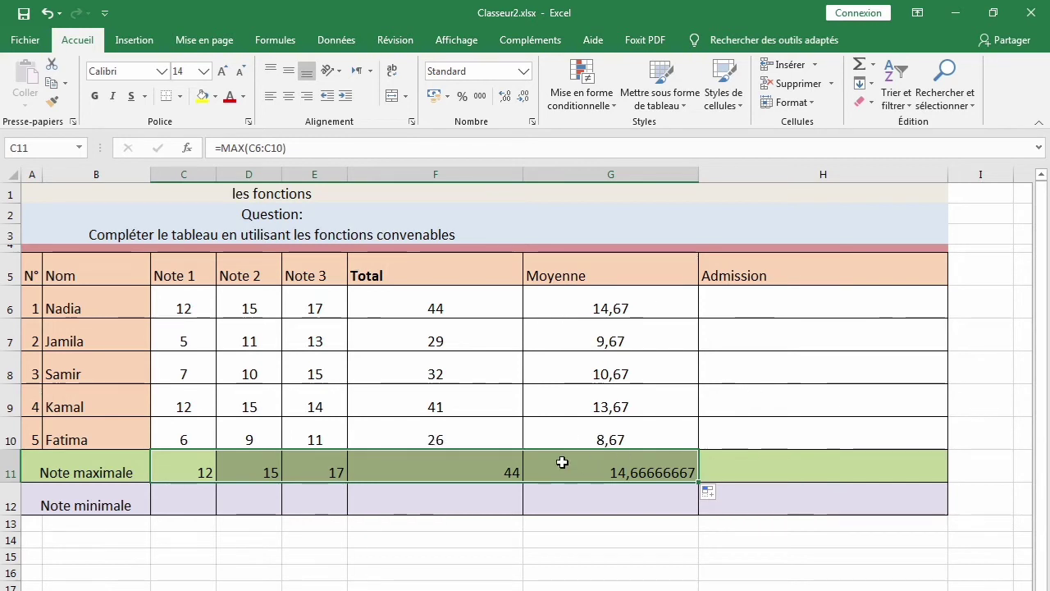
click(402, 490)
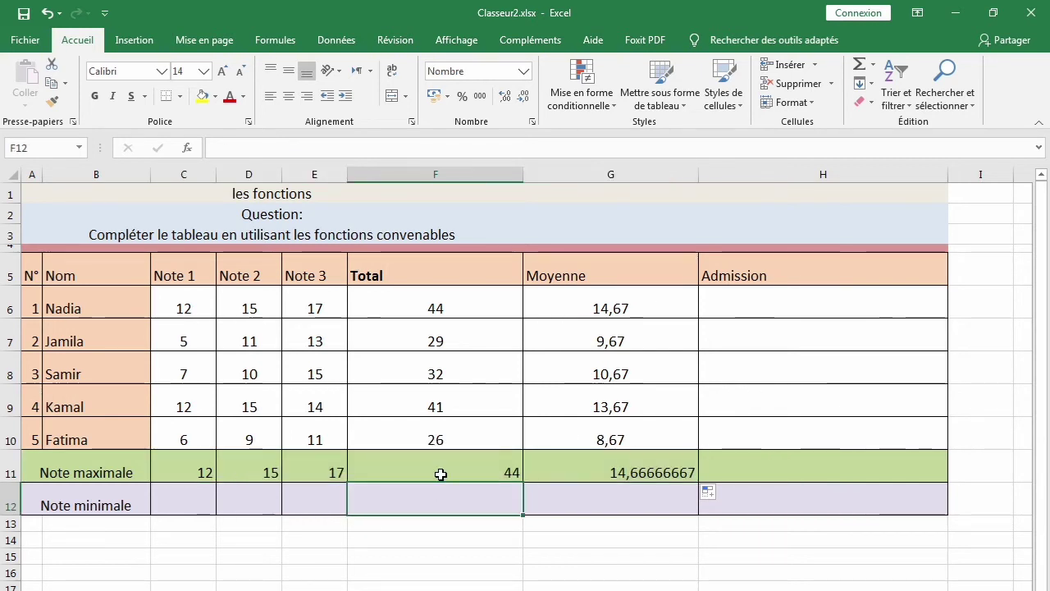
click(197, 498)
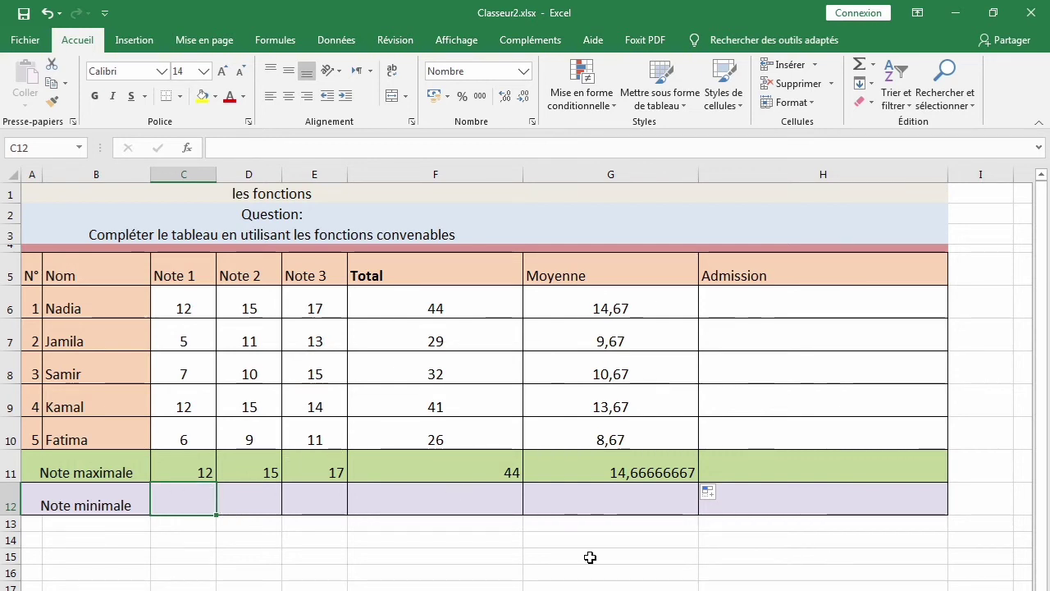
- Pick MIN from the Statistiques category for C12, bringing up its arguments
click(187, 149)
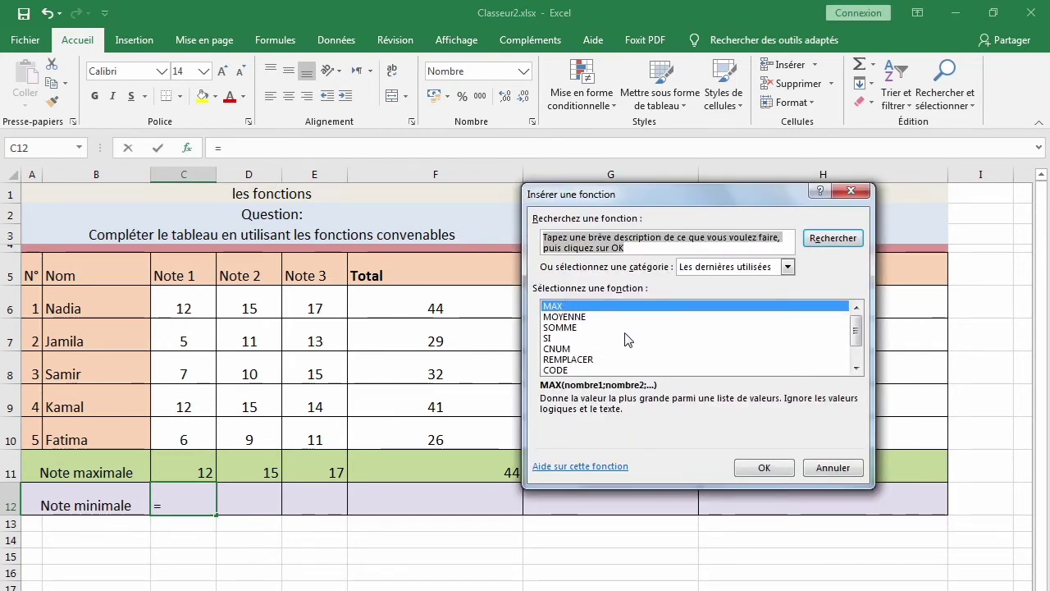
click(788, 267)
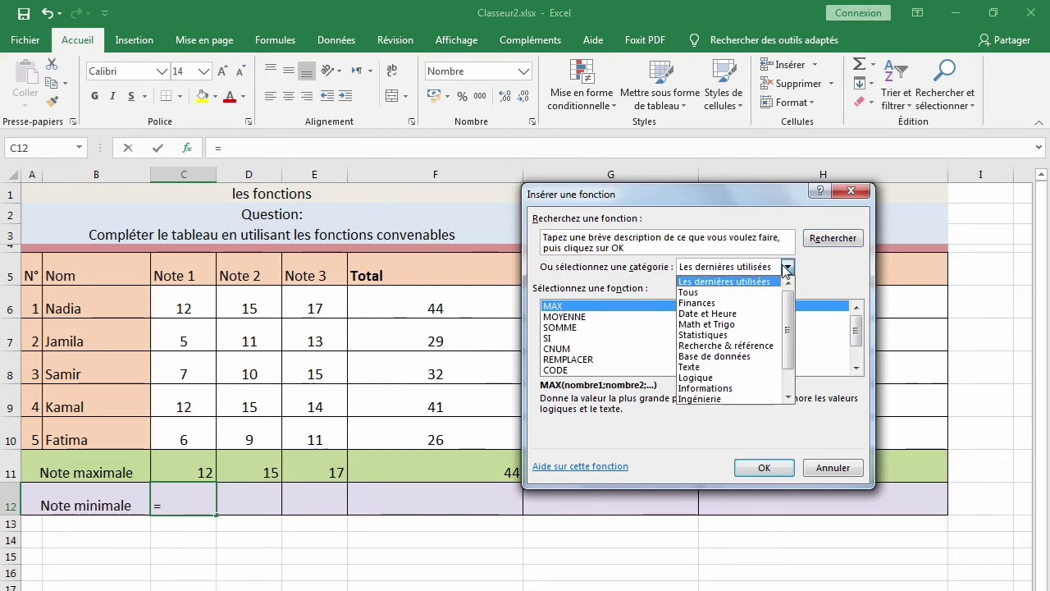
click(723, 334)
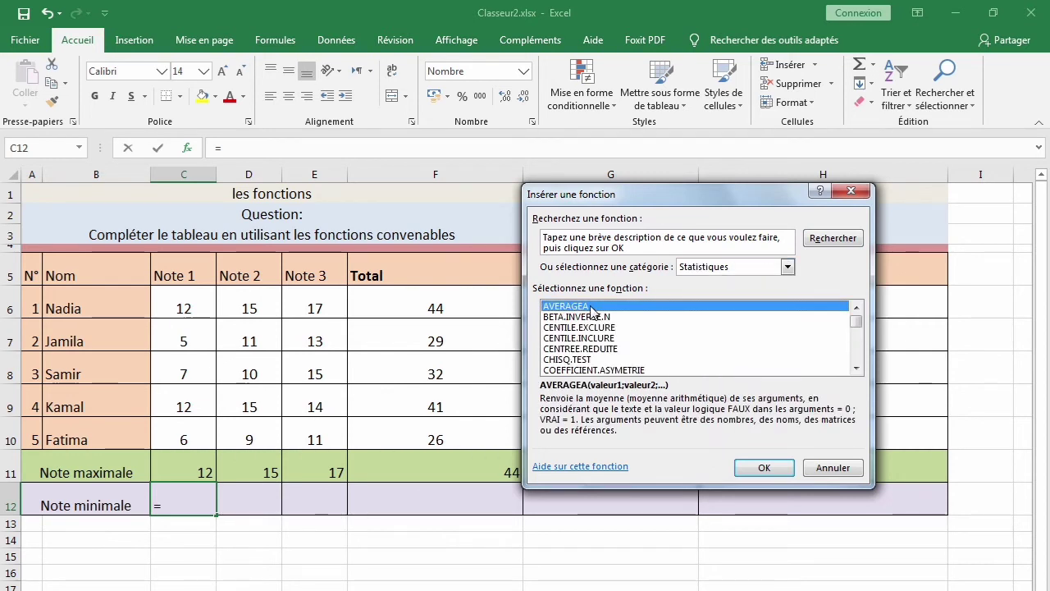
key(m)
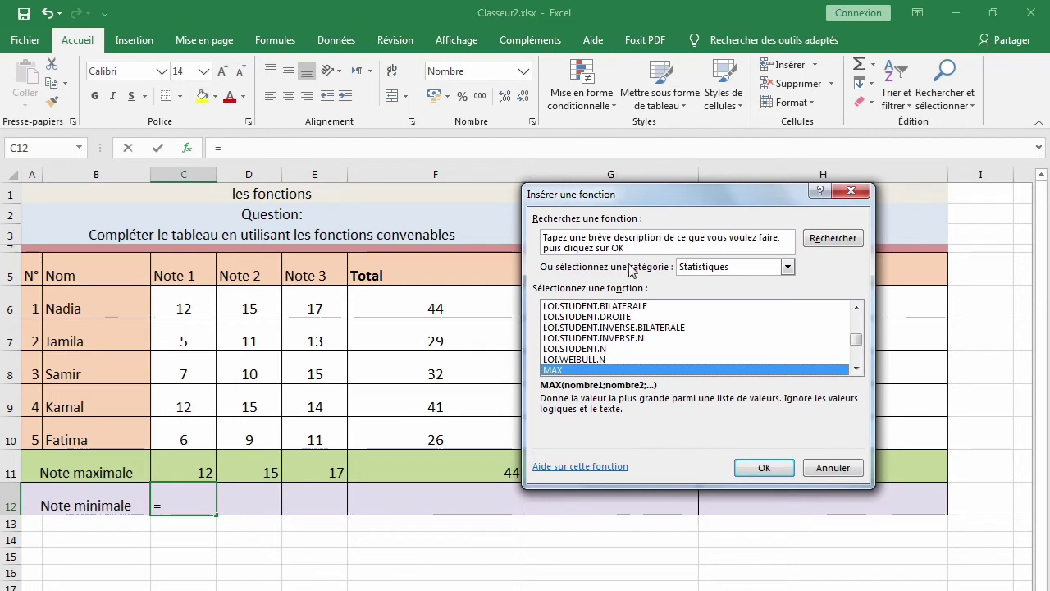
click(855, 369)
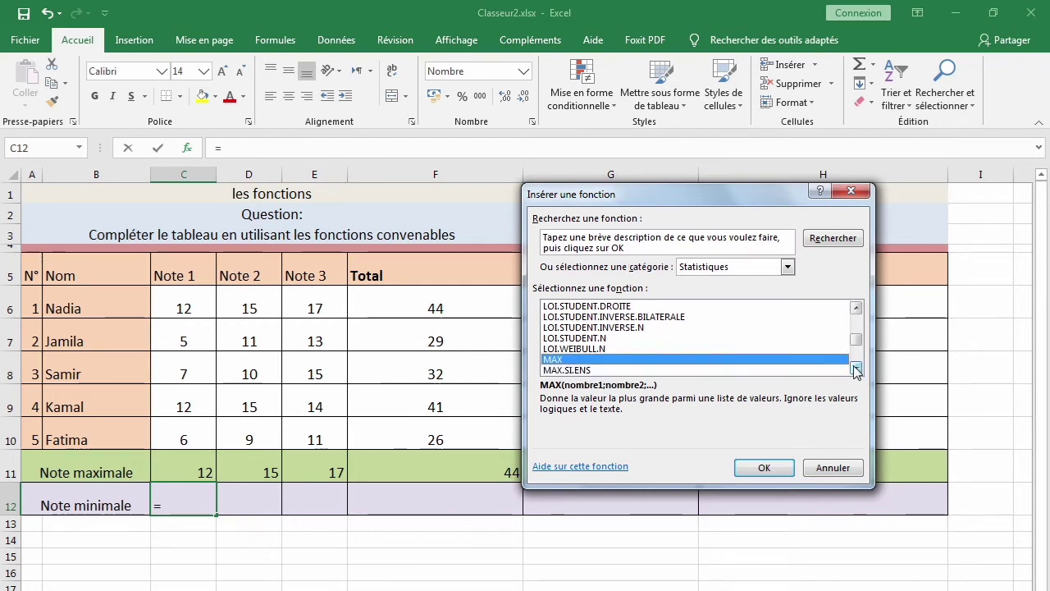
click(856, 369)
click(855, 369)
click(856, 369)
click(856, 369)
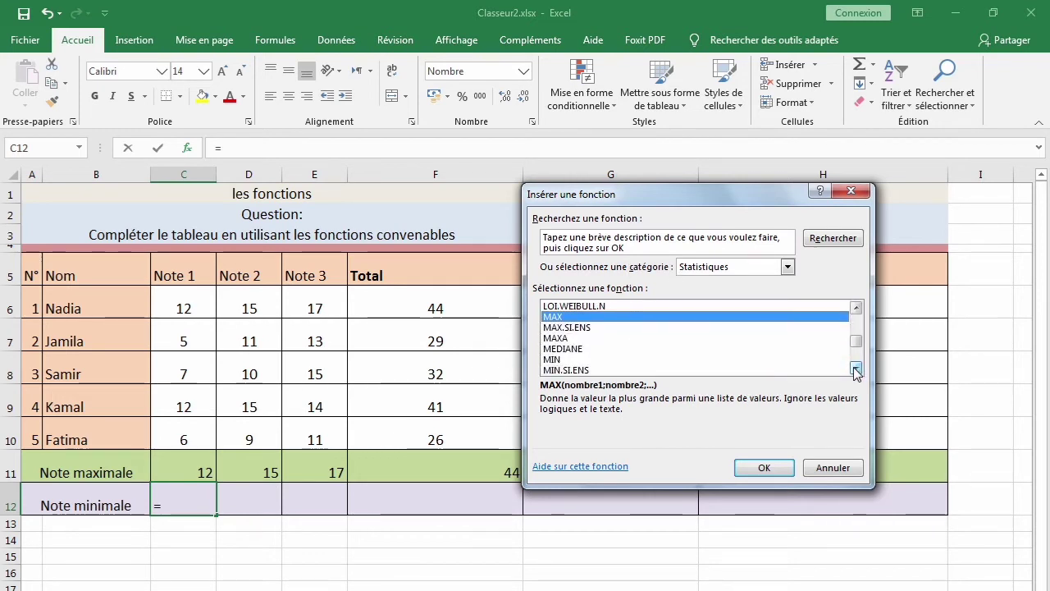
click(554, 360)
click(767, 467)
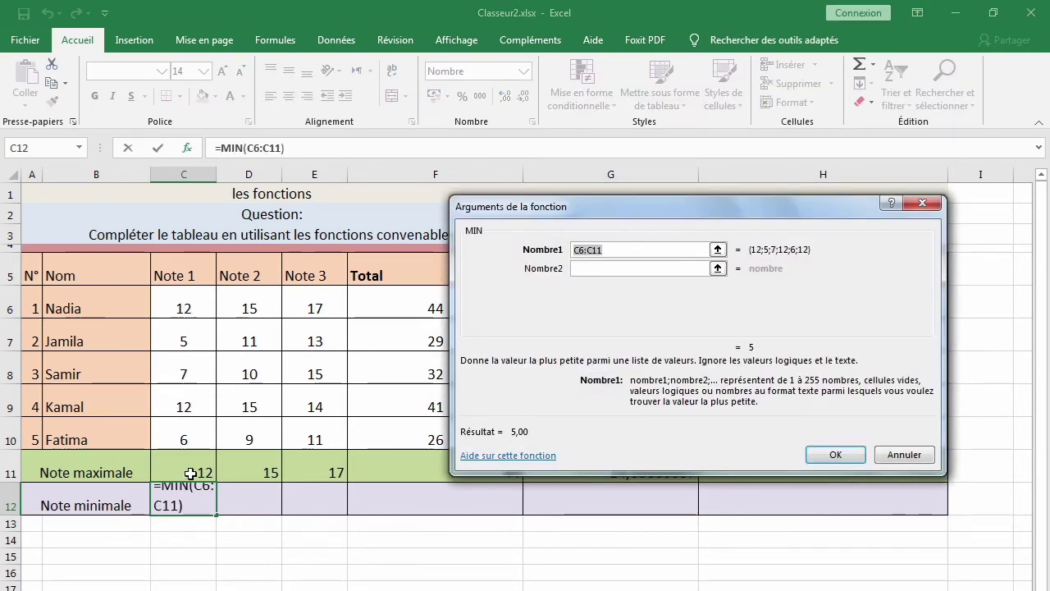
- Set the MIN range to C6:C10 so C12 shows the lowest Note 1 grade, 5,00
drag(206, 309, 203, 440)
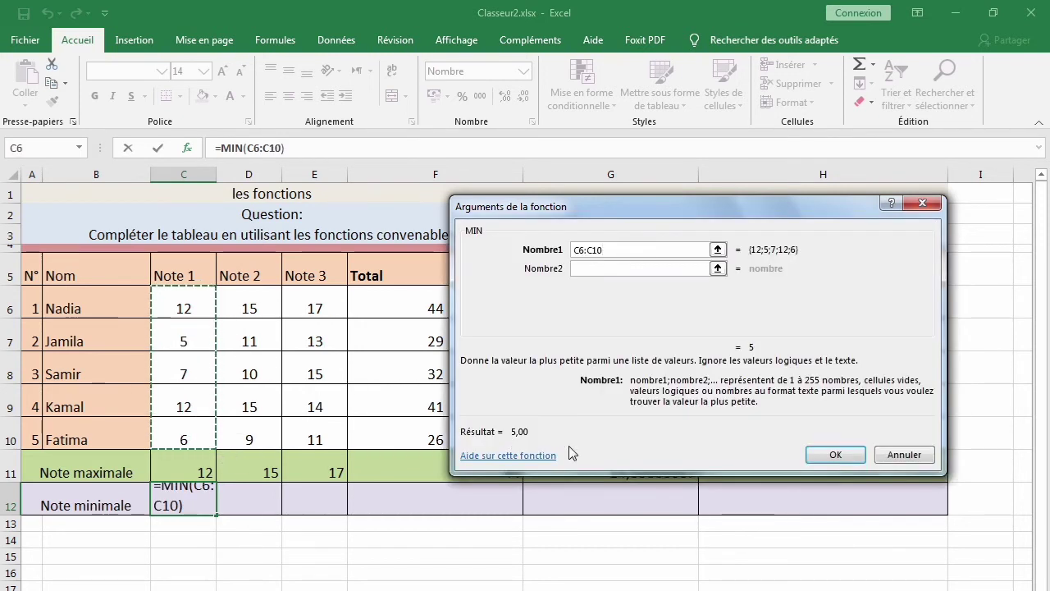
click(827, 455)
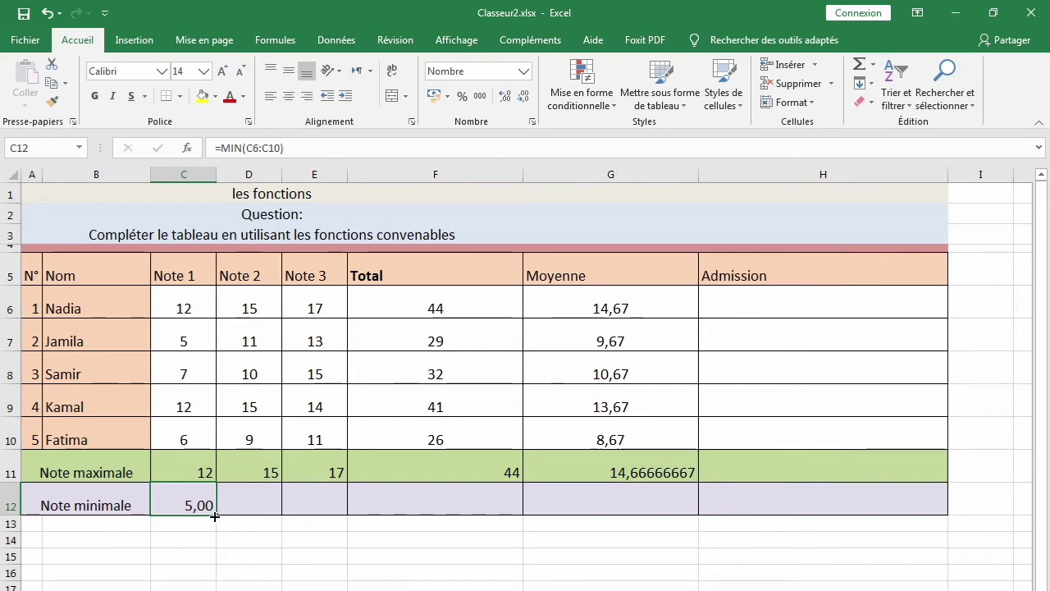
- Copy the minimum formula from C12 across to G12, filling Note 2 through Moyenne
drag(214, 516, 672, 499)
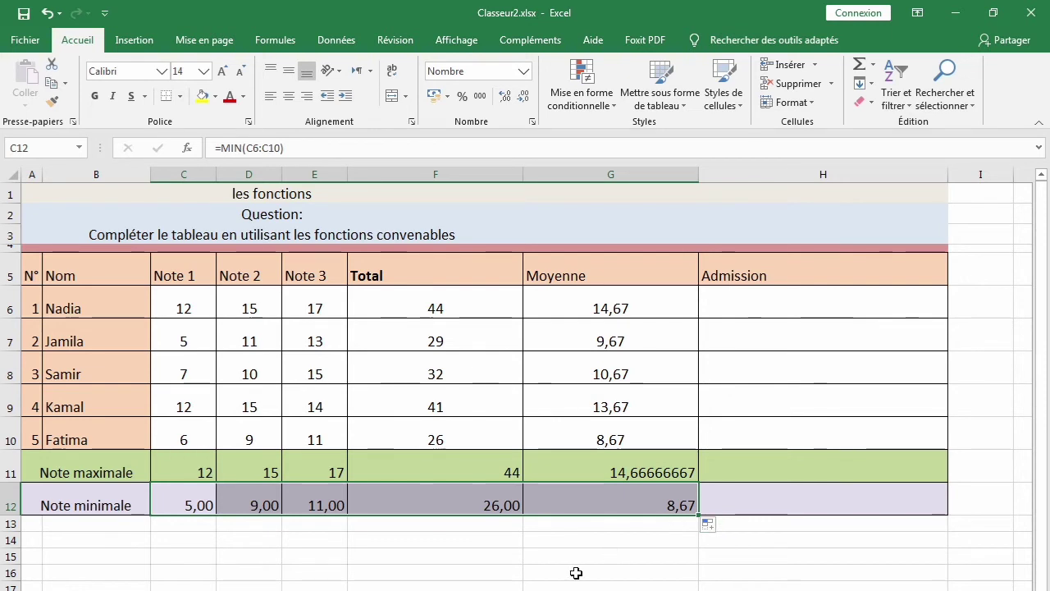
click(421, 497)
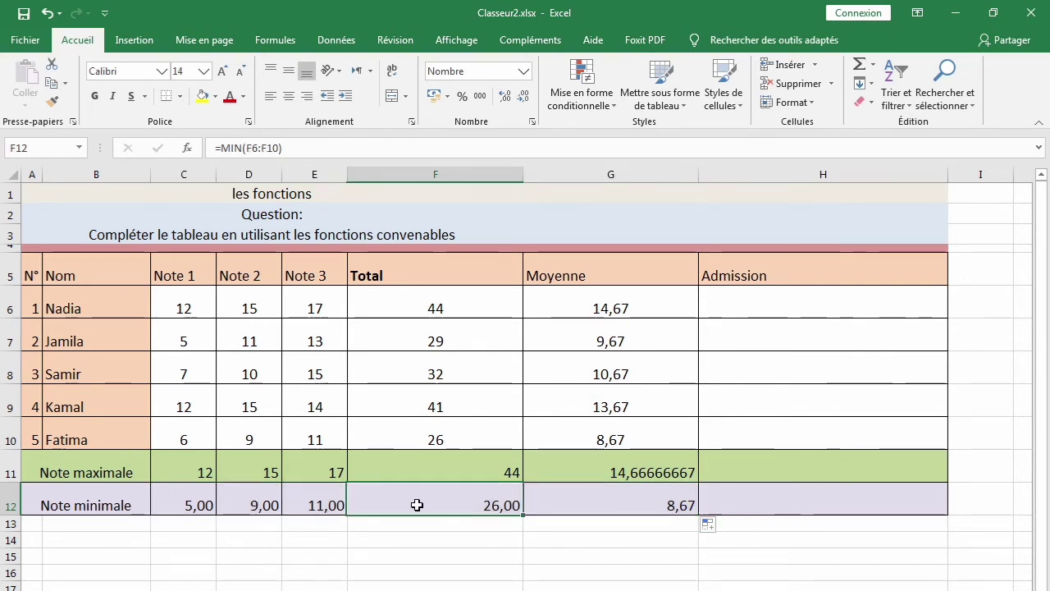
click(435, 307)
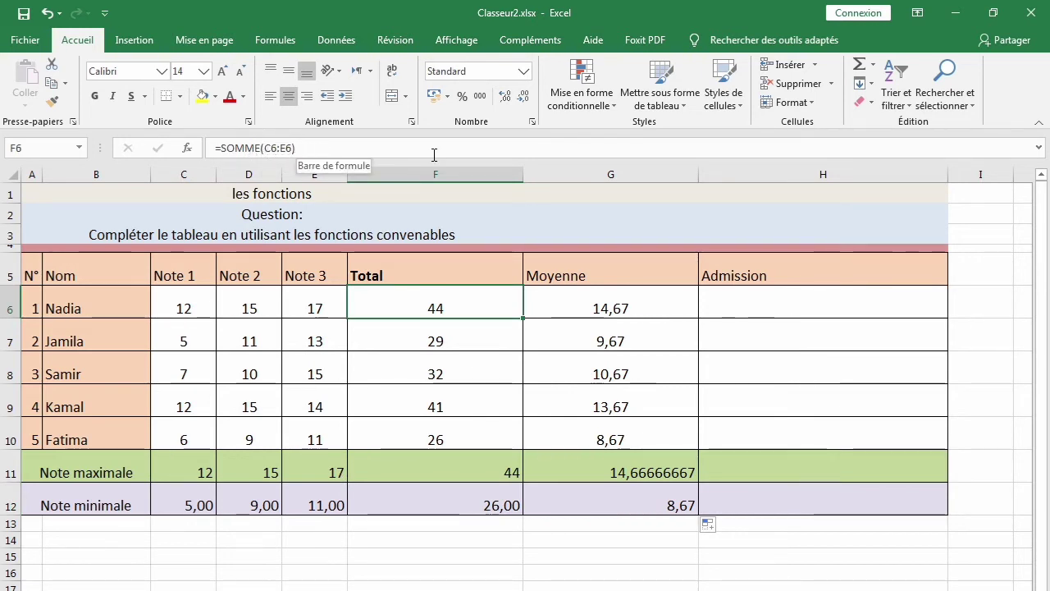
click(657, 305)
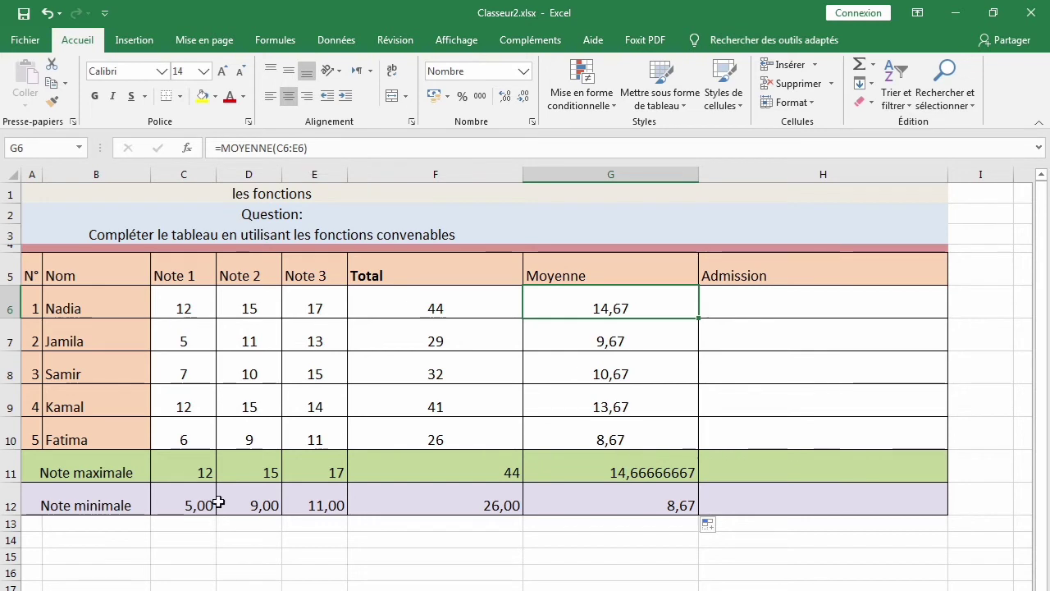
click(183, 465)
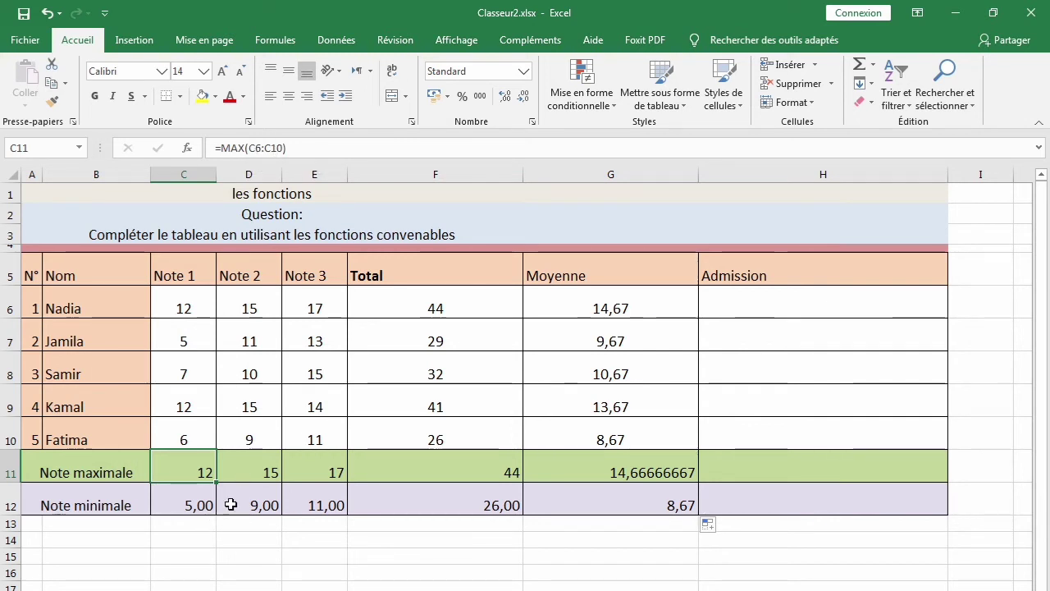
click(199, 506)
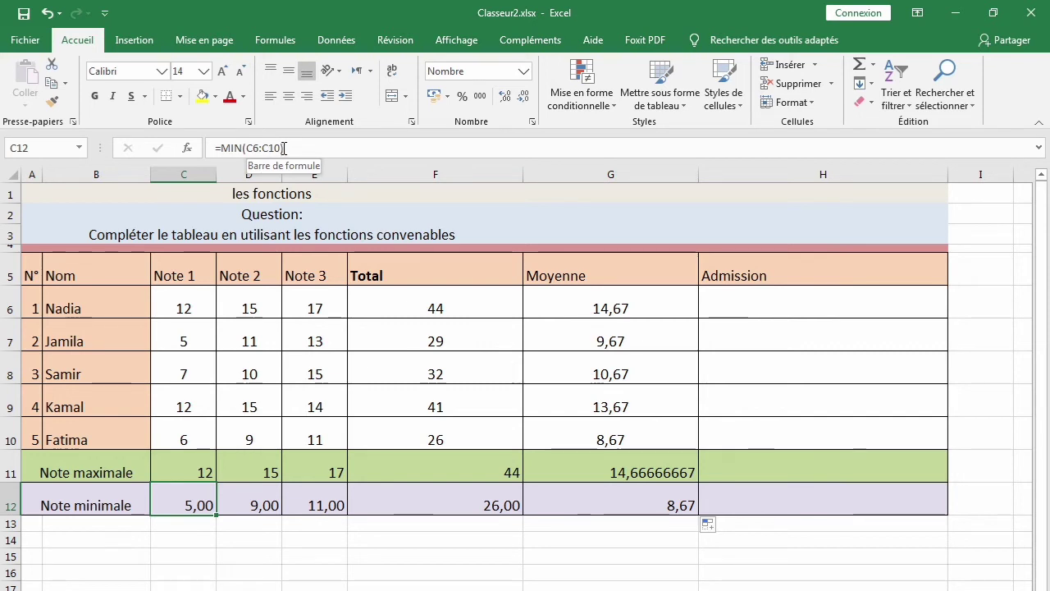
click(647, 478)
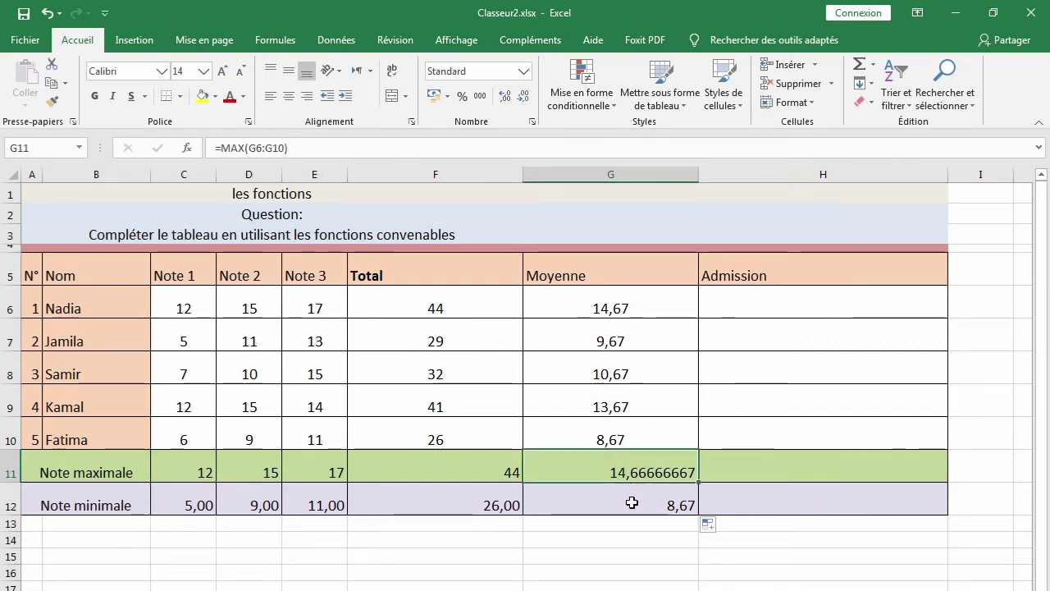
click(633, 497)
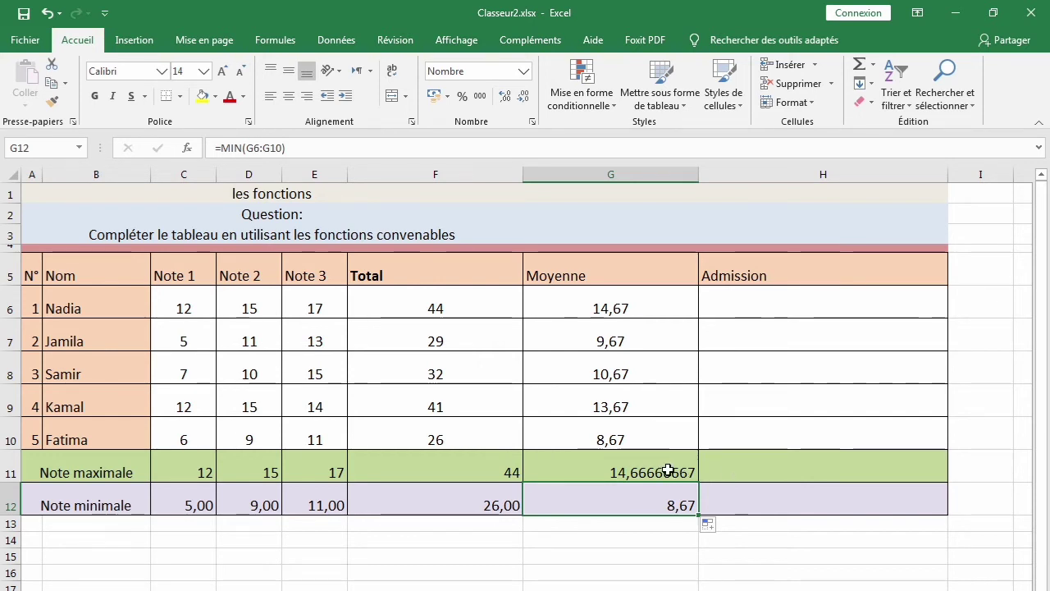
- Format the averages in G11:G12 as Nombre with 2 decimals and red negatives
drag(569, 468, 571, 490)
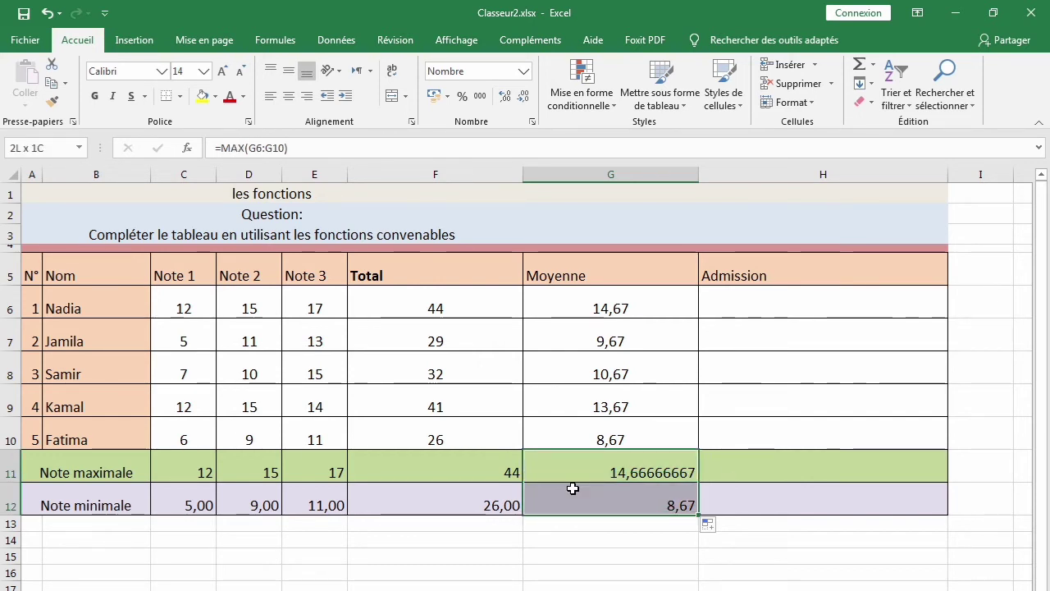
click(791, 102)
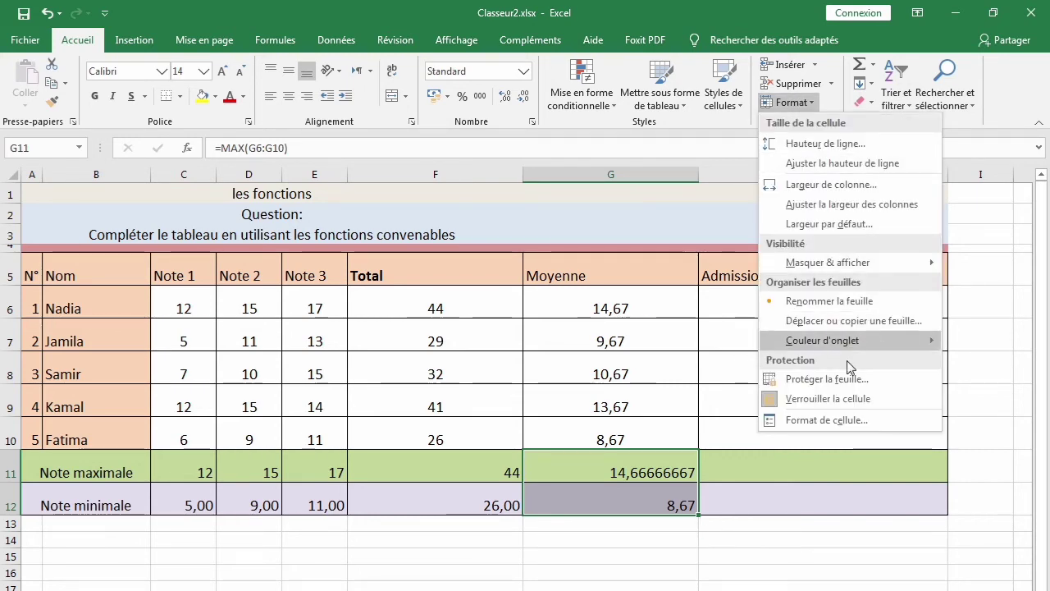
click(827, 419)
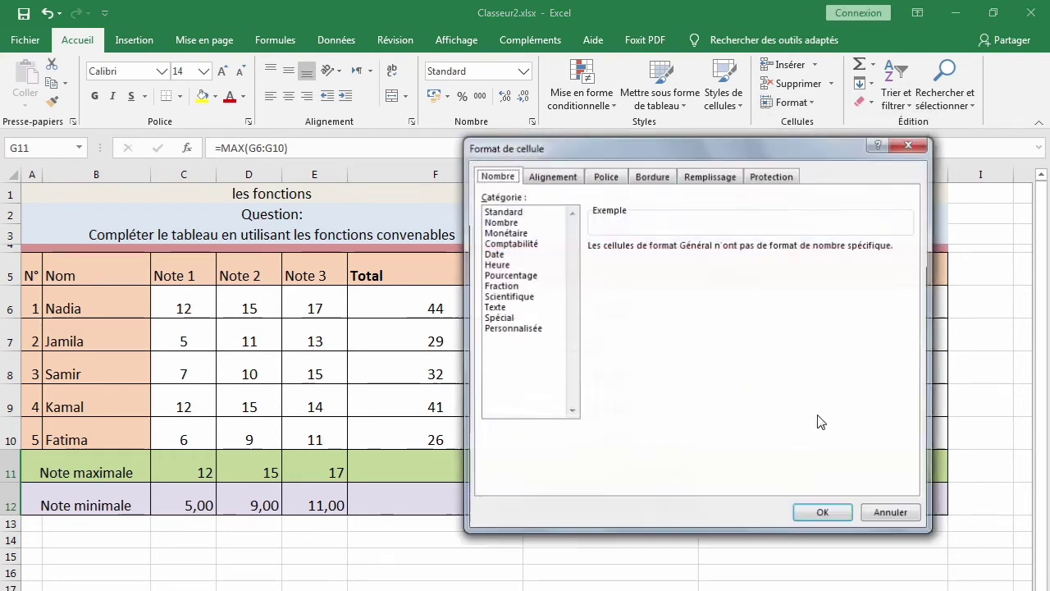
click(497, 222)
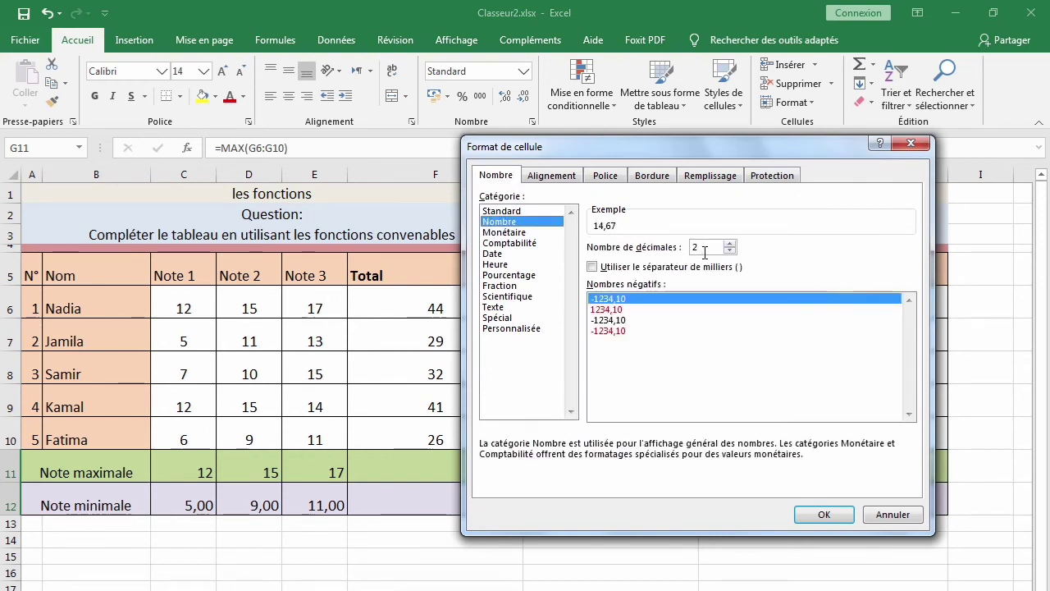
click(615, 309)
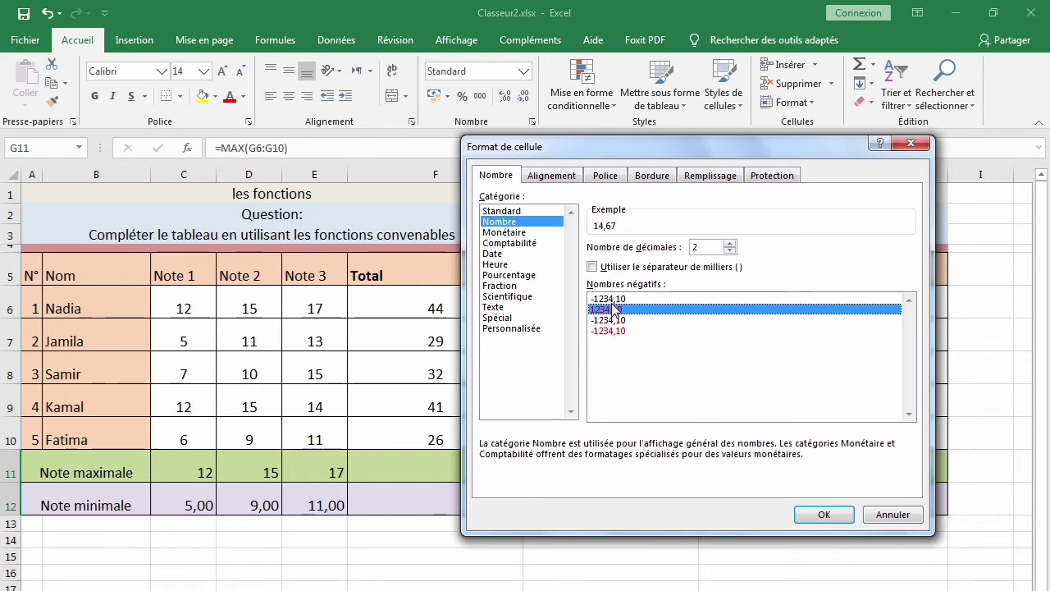
click(825, 515)
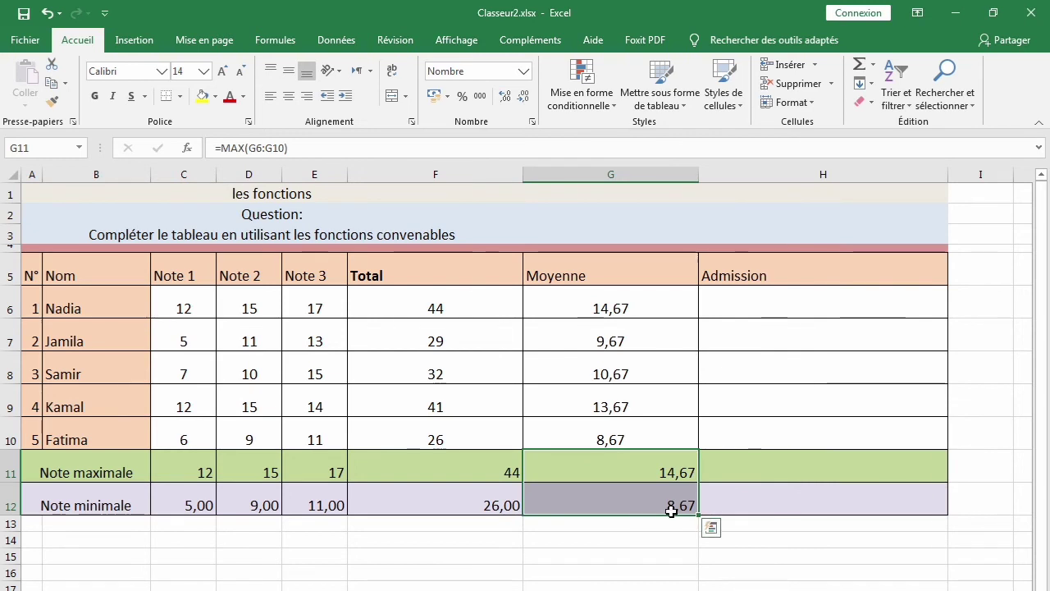
- Centre the two average results, then select the first Admission cell H6
click(289, 96)
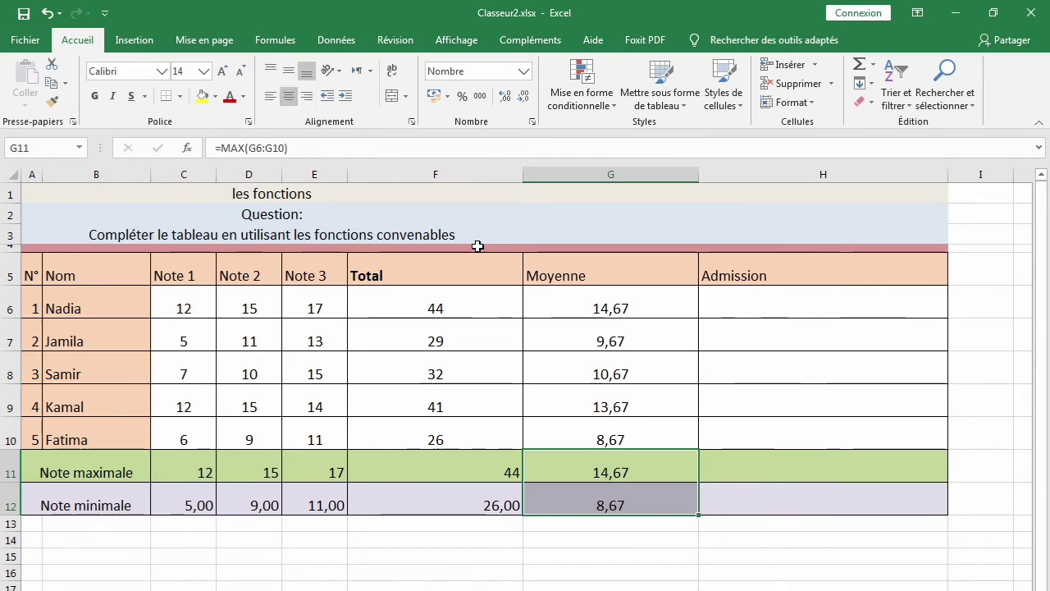
click(815, 337)
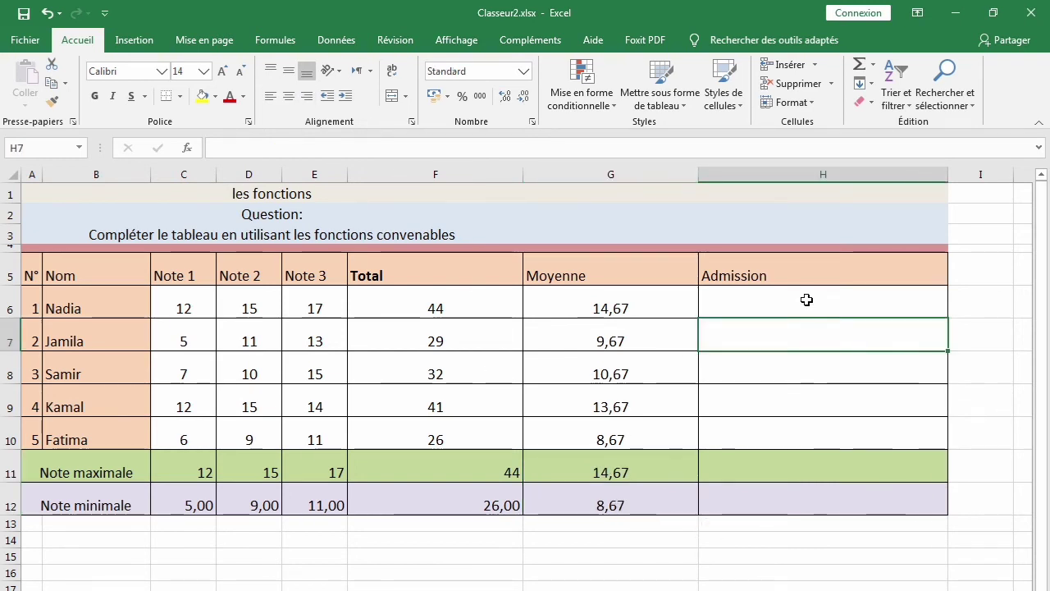
click(805, 302)
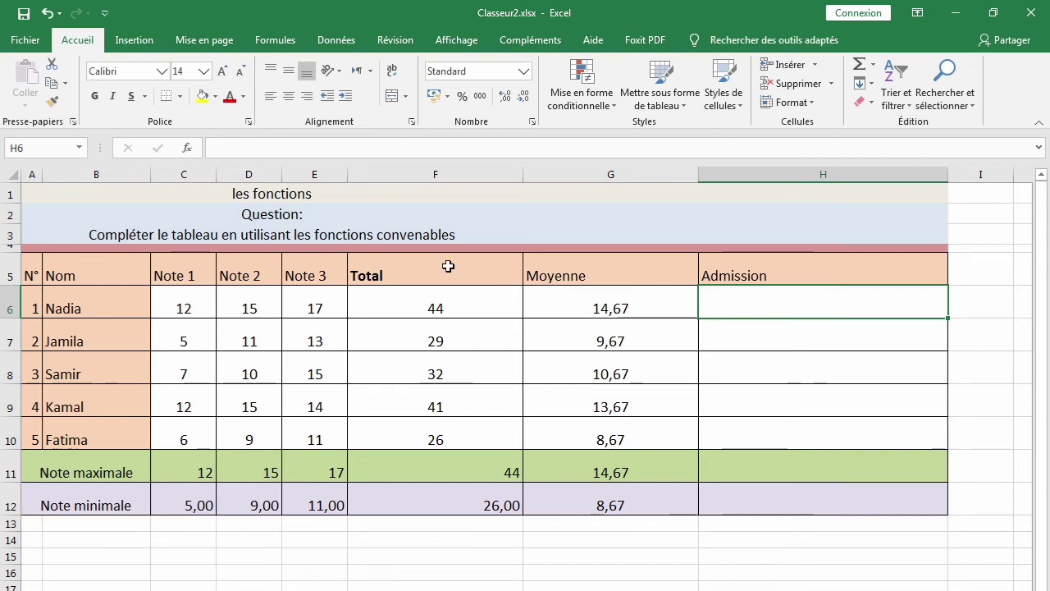
- Insert the SI function into H6 from the recently used function category
click(188, 150)
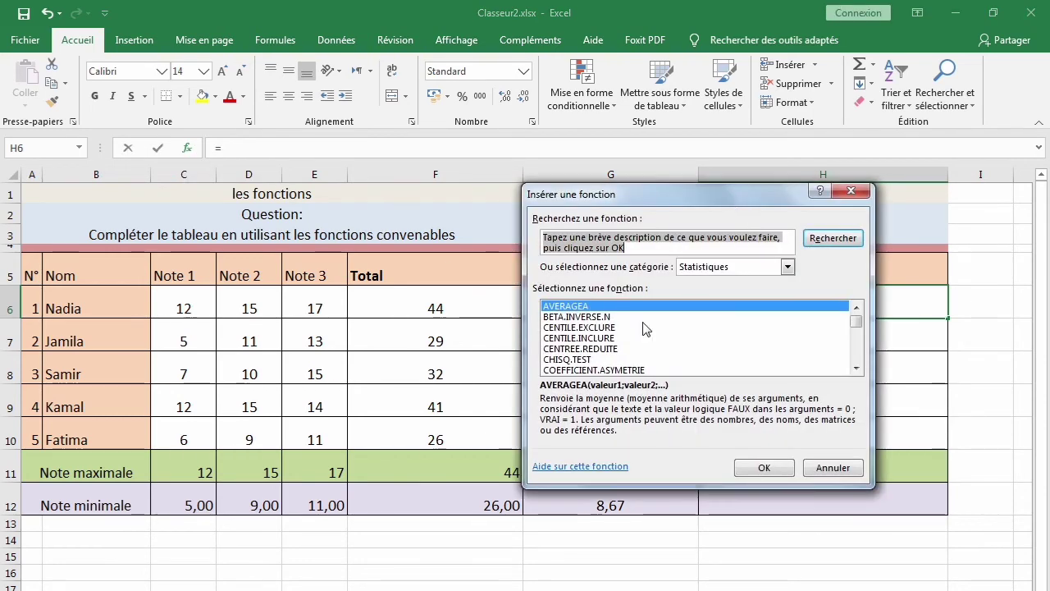
text(s)
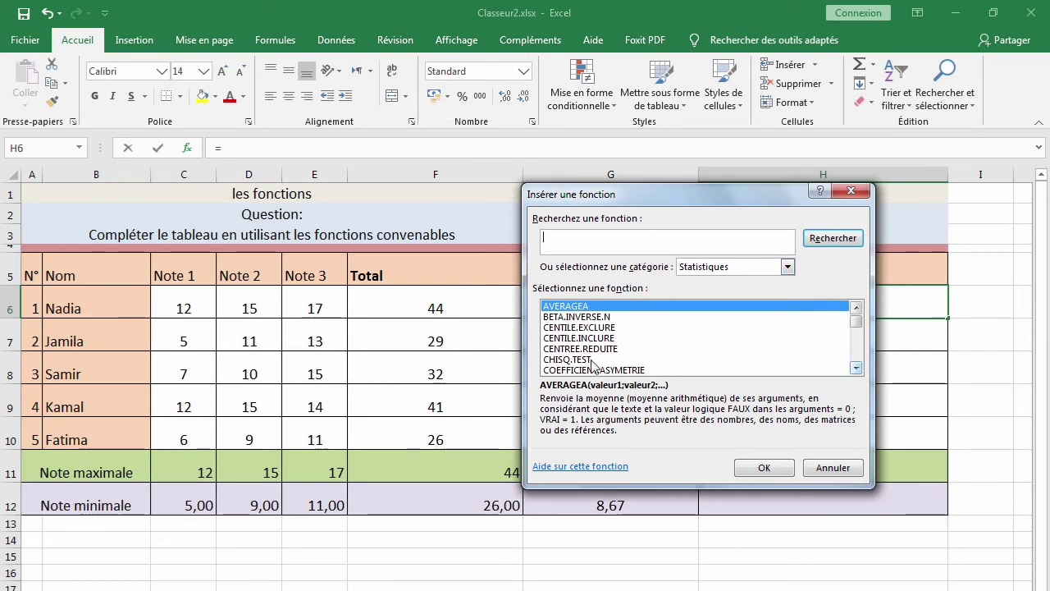
click(577, 338)
key(s)
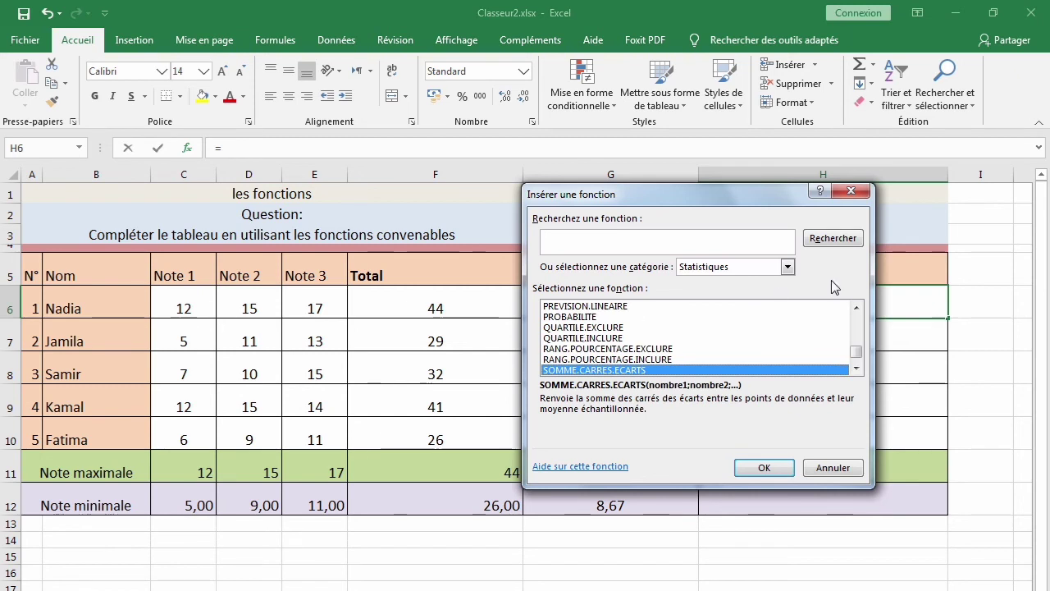
click(786, 266)
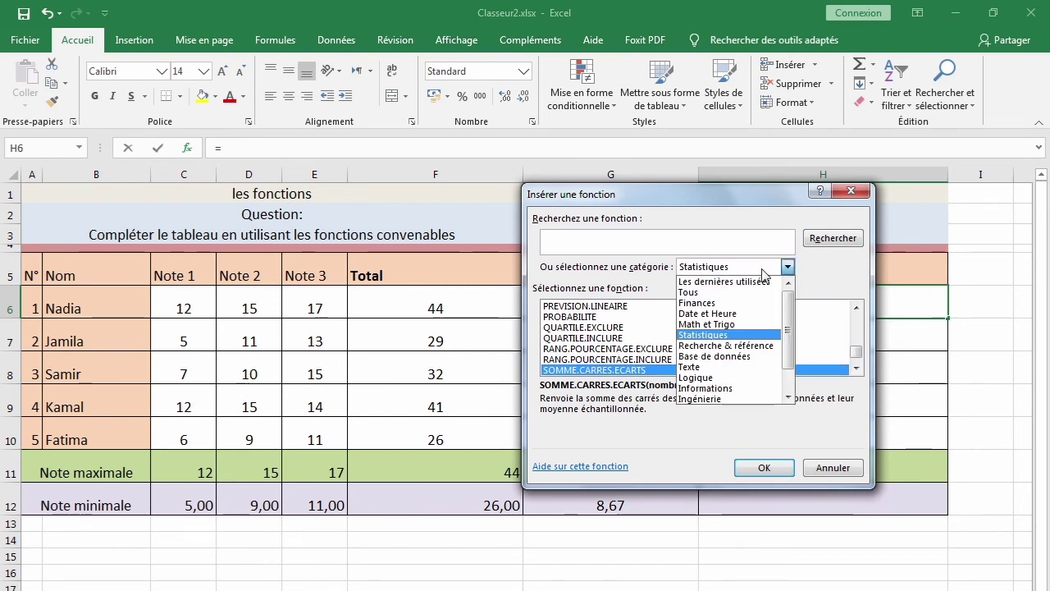
click(700, 281)
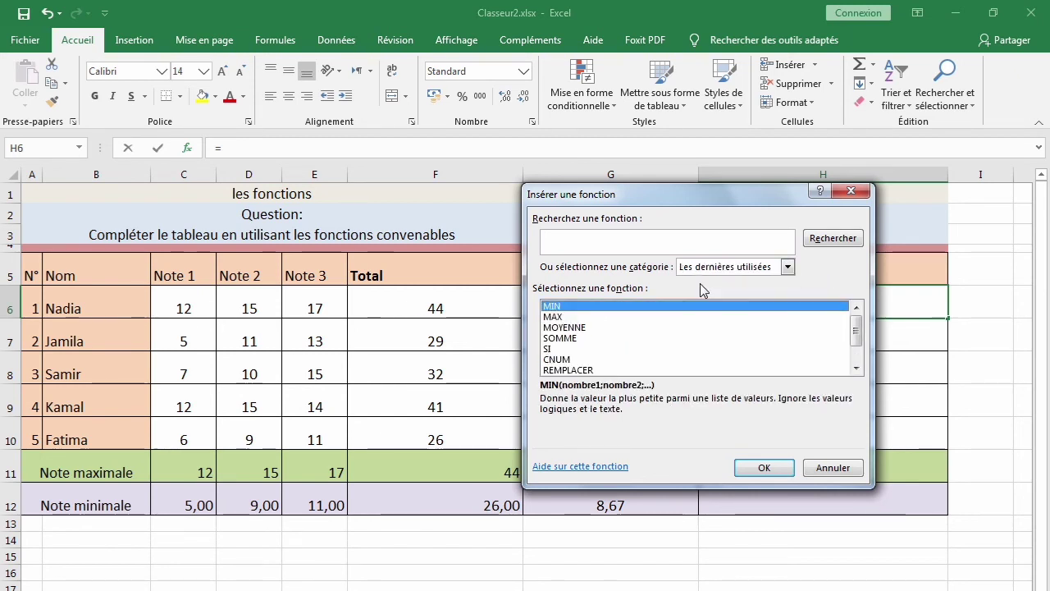
click(552, 349)
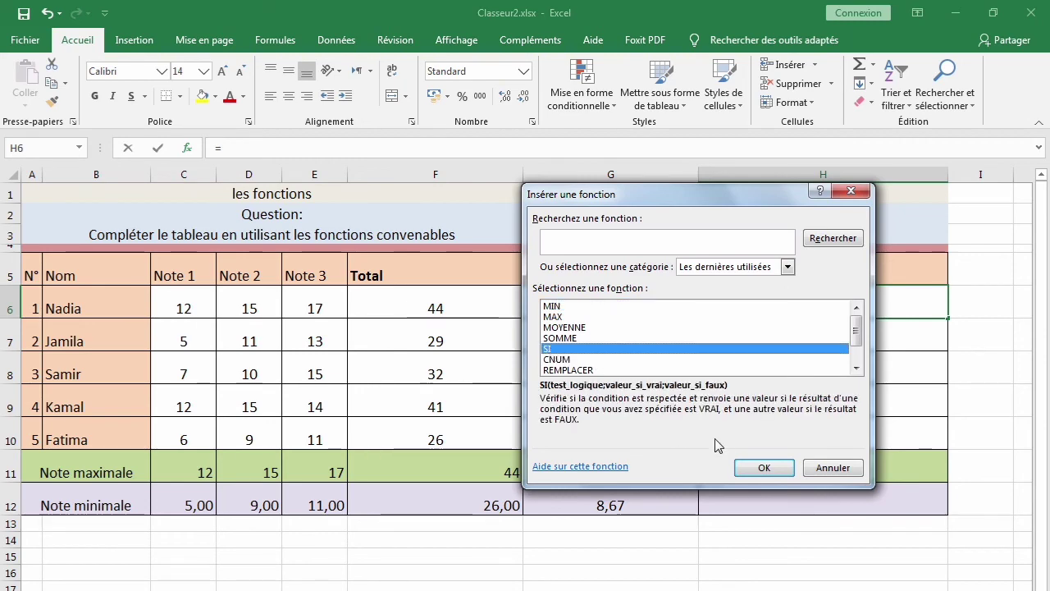
click(758, 474)
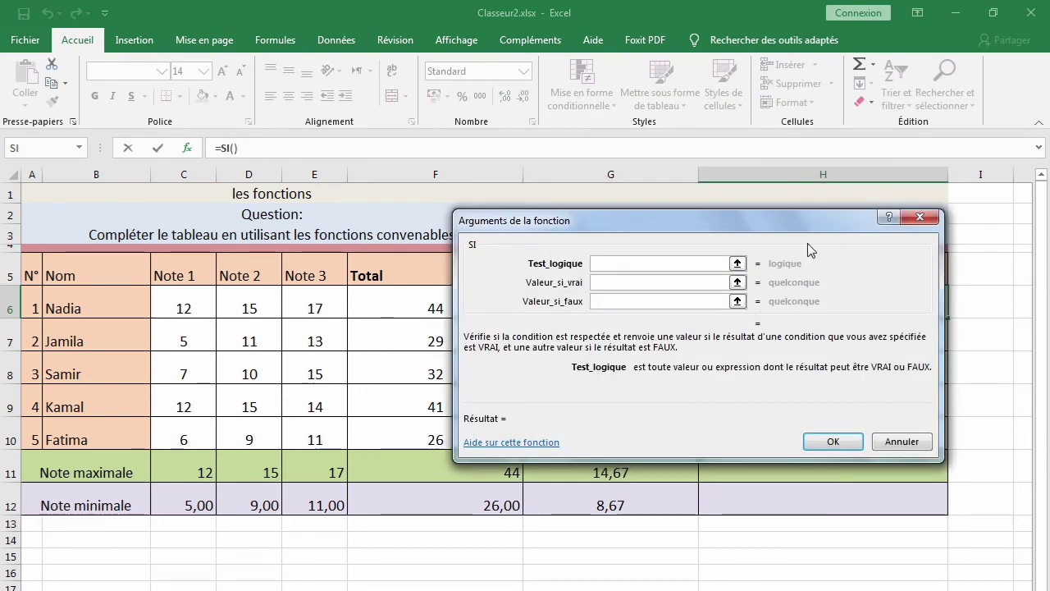
- Fill the SI arguments with G6>10, 'réeussi' if true and 'échoué' if false, then confirm
mouse_move(807, 223)
mouse_down()
mouse_move(437, 247)
mouse_move(413, 226)
mouse_up()
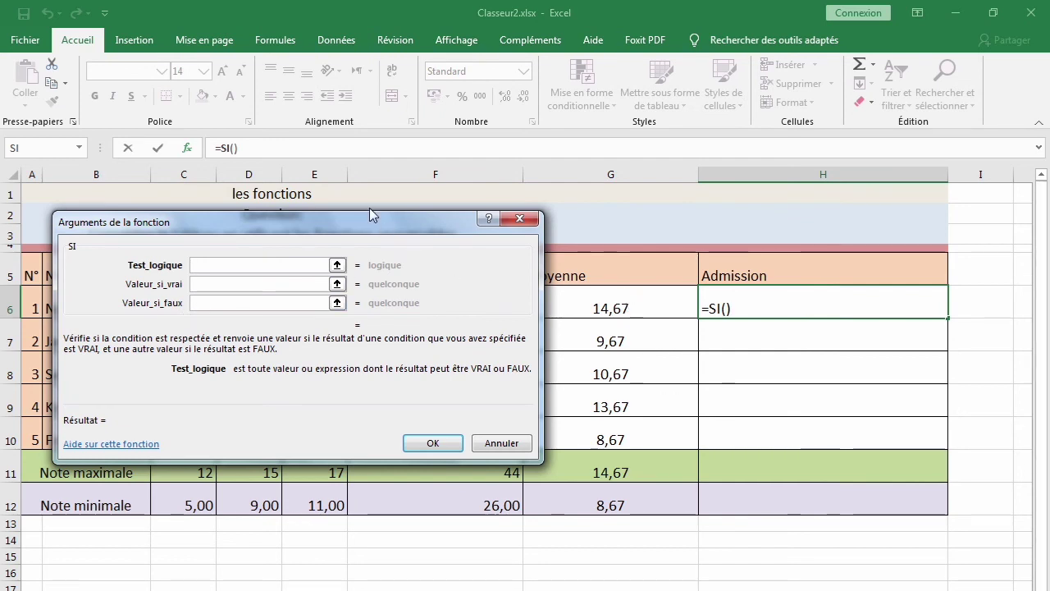
drag(370, 215, 338, 184)
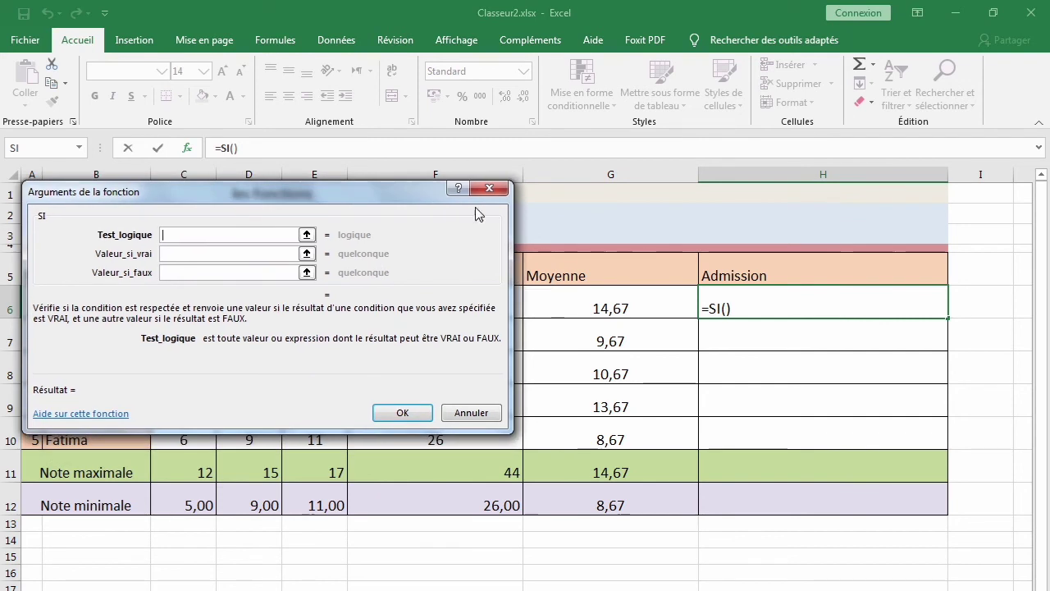
click(644, 307)
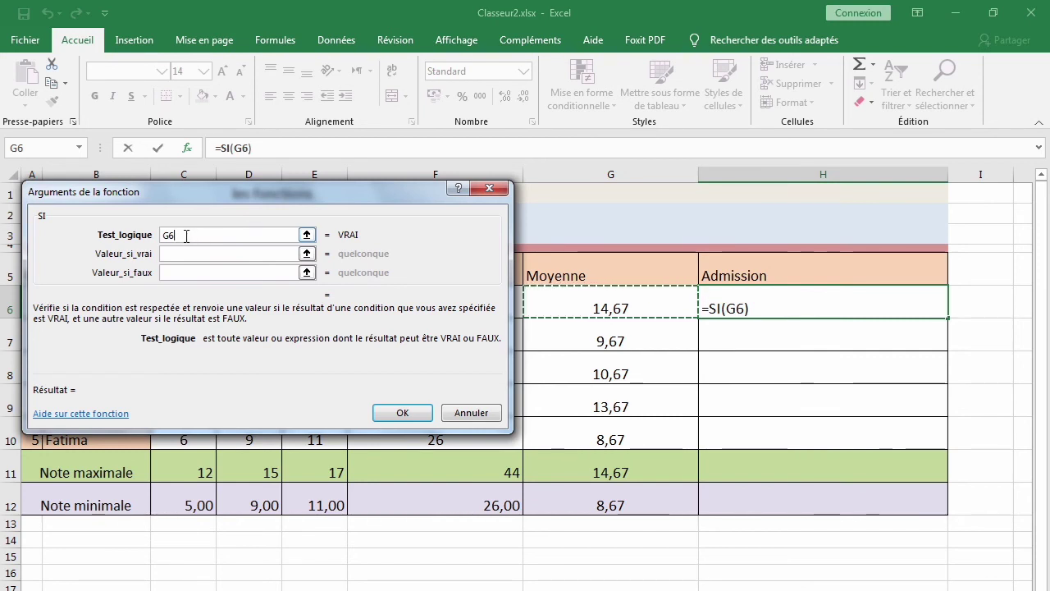
text(>)
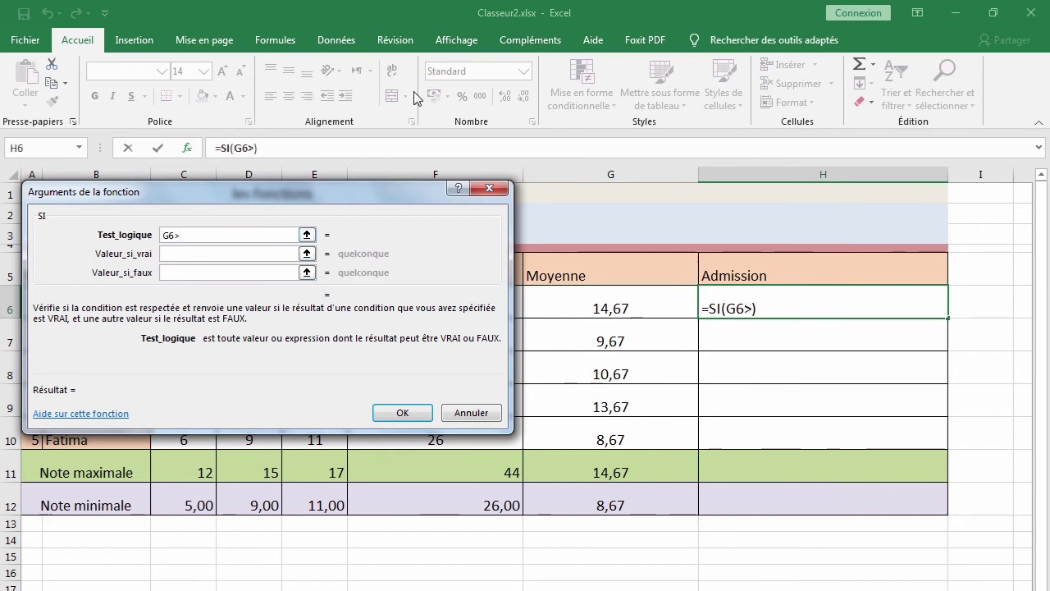
text(10)
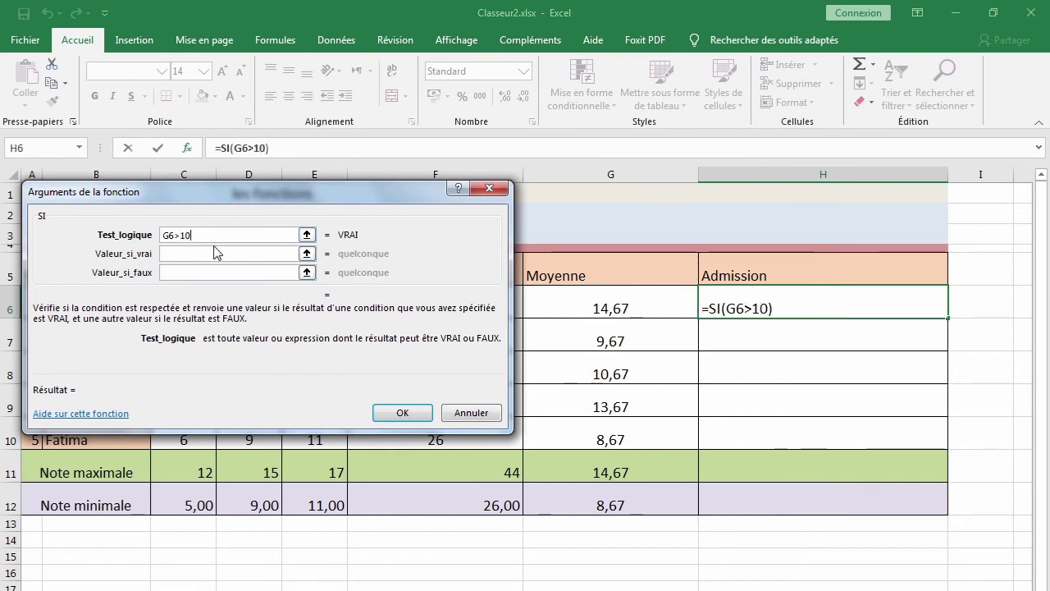
click(197, 254)
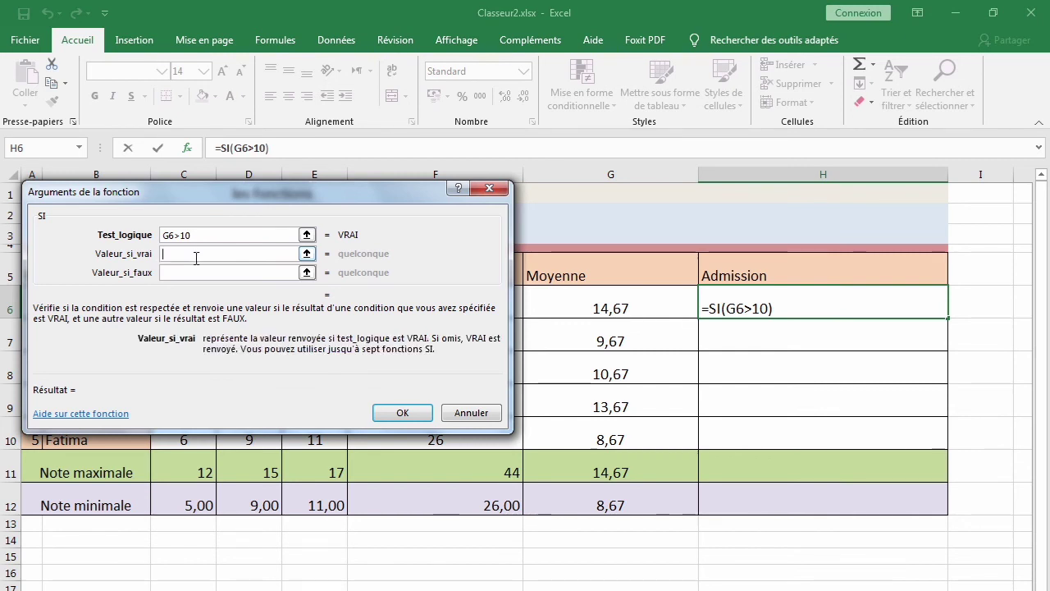
text(réeussi)
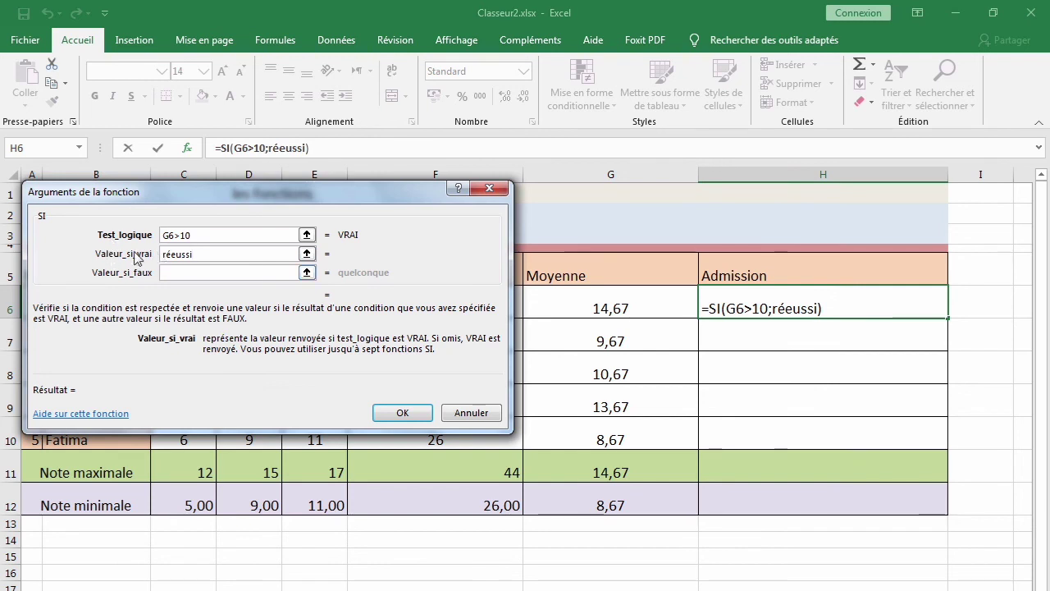
click(187, 274)
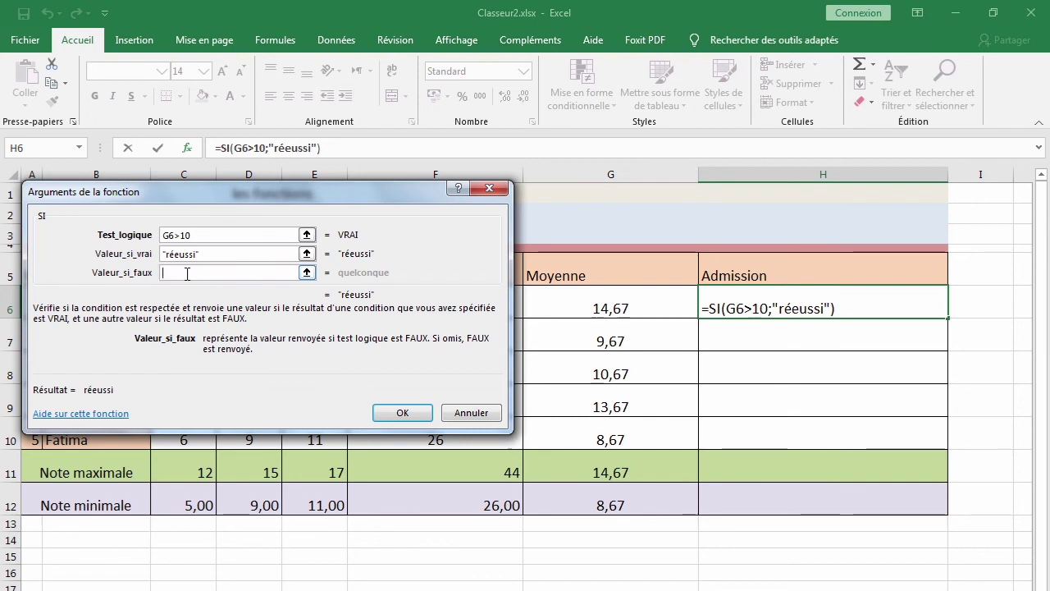
text(éch)
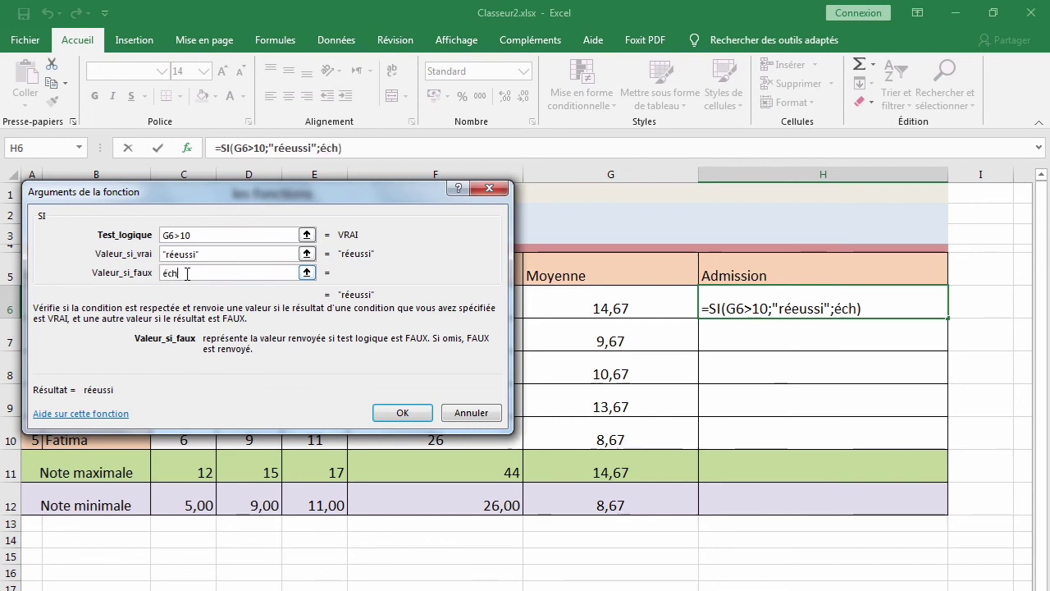
text(oué)
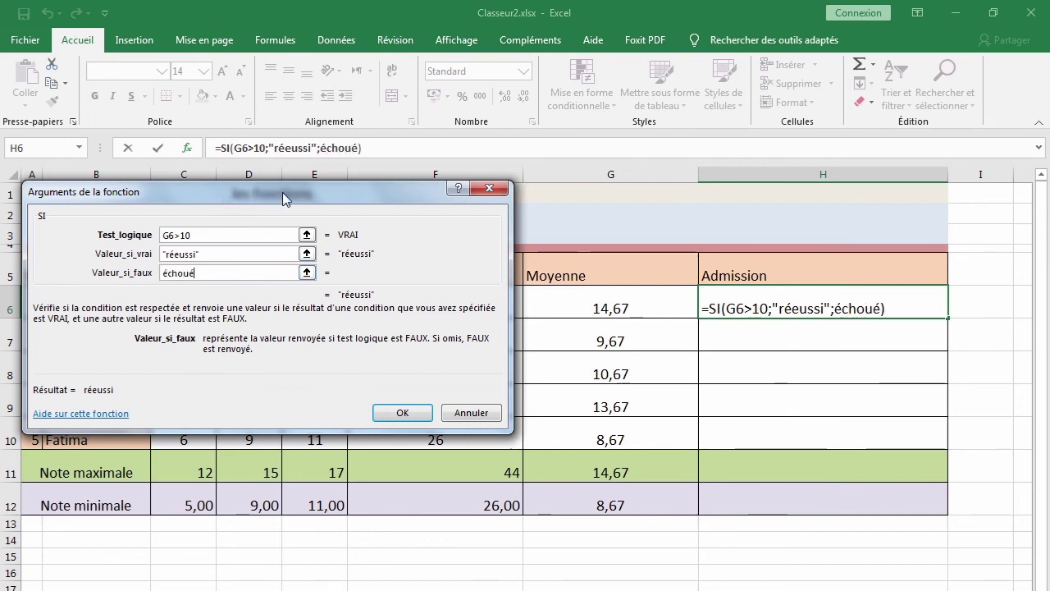
click(409, 414)
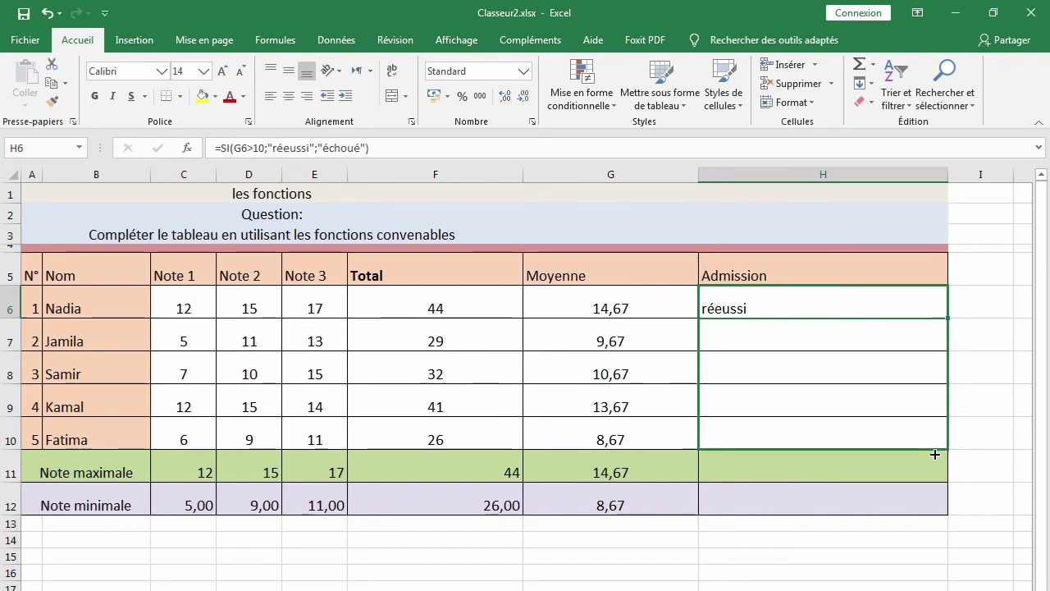
- Copy the Admission formula down to H10 and check the G and H formulas in rows 7–10
drag(947, 321, 937, 443)
click(686, 347)
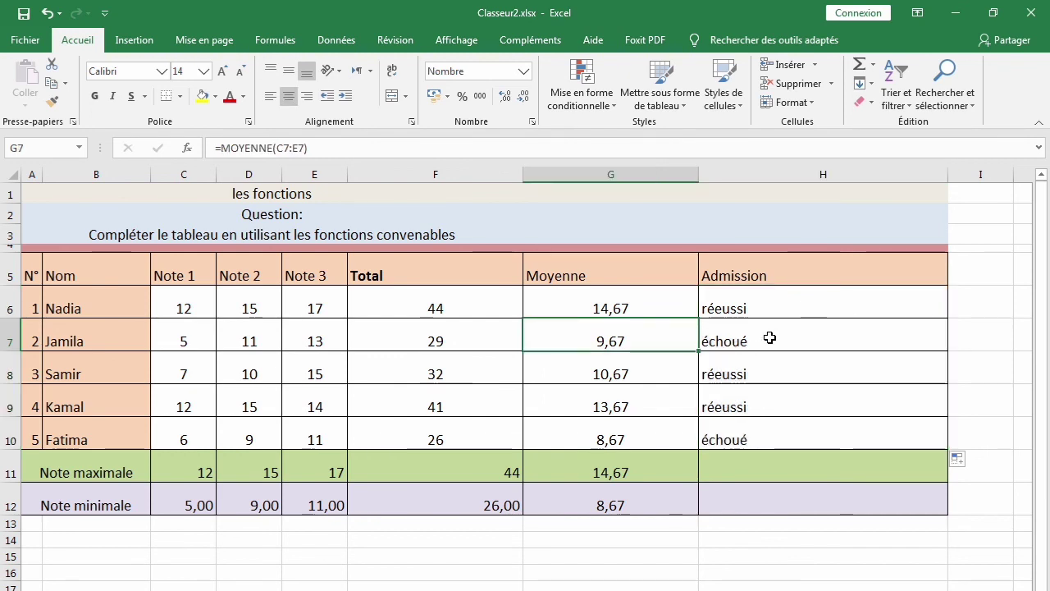
click(702, 343)
click(682, 366)
click(742, 364)
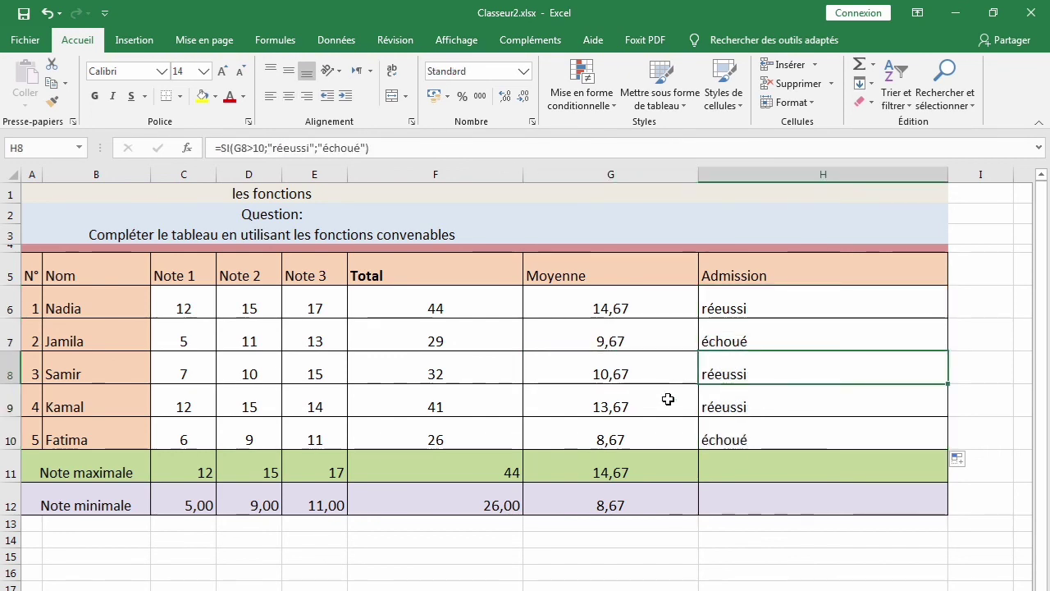
click(604, 399)
click(770, 410)
click(670, 433)
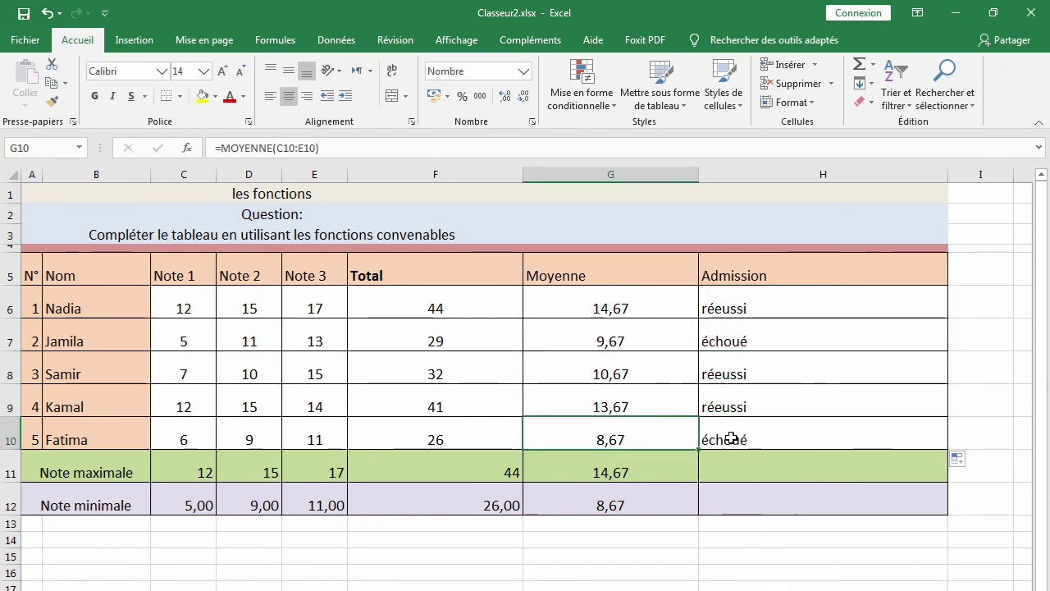
click(739, 434)
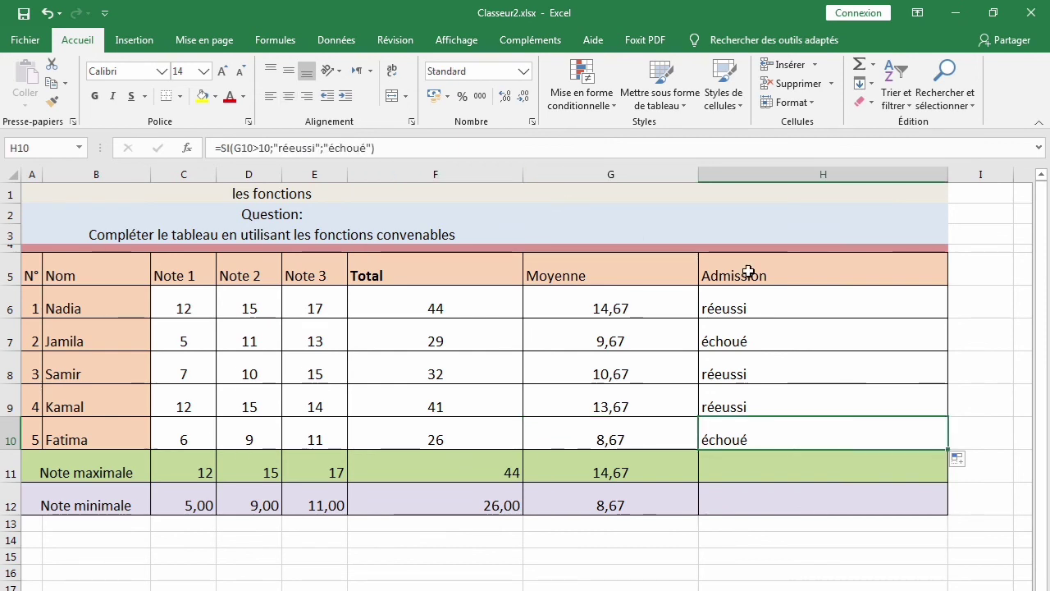
click(750, 309)
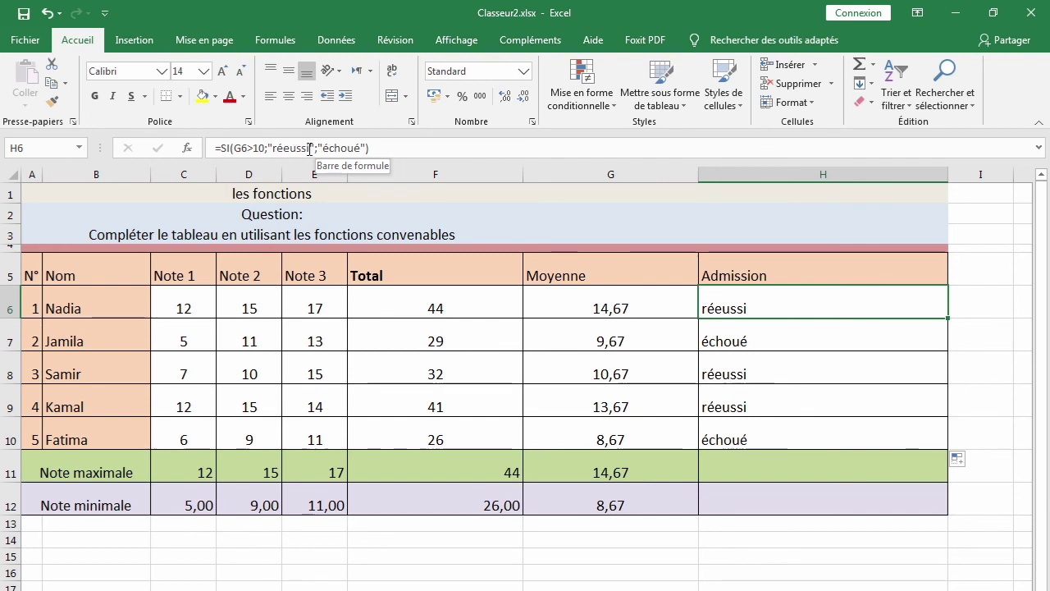
- Correct H6's pass label to 'réussi', recheck it and H9, then select H11:H12
click(409, 146)
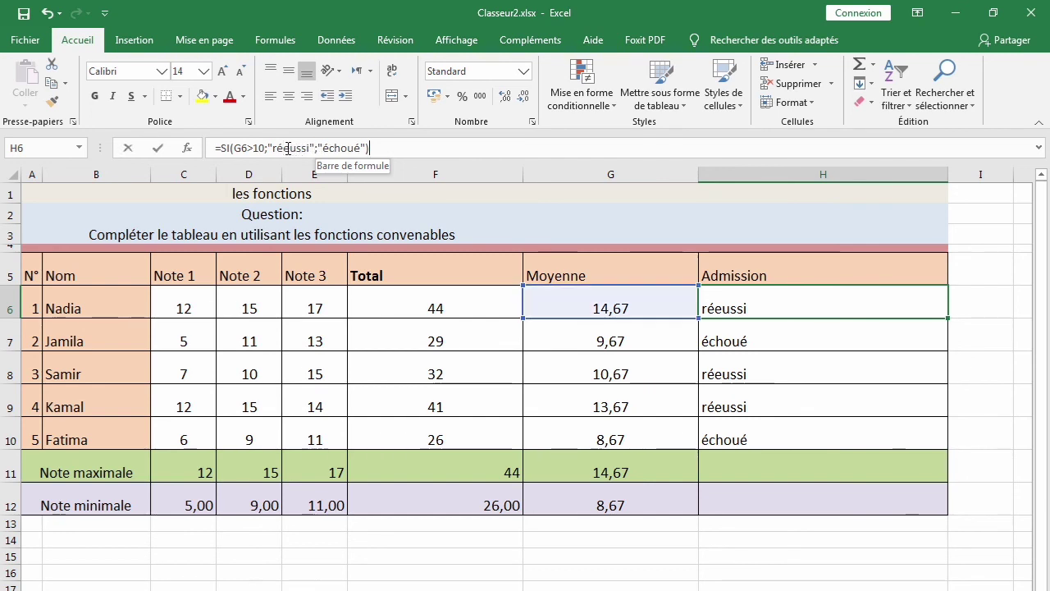
key(Right)
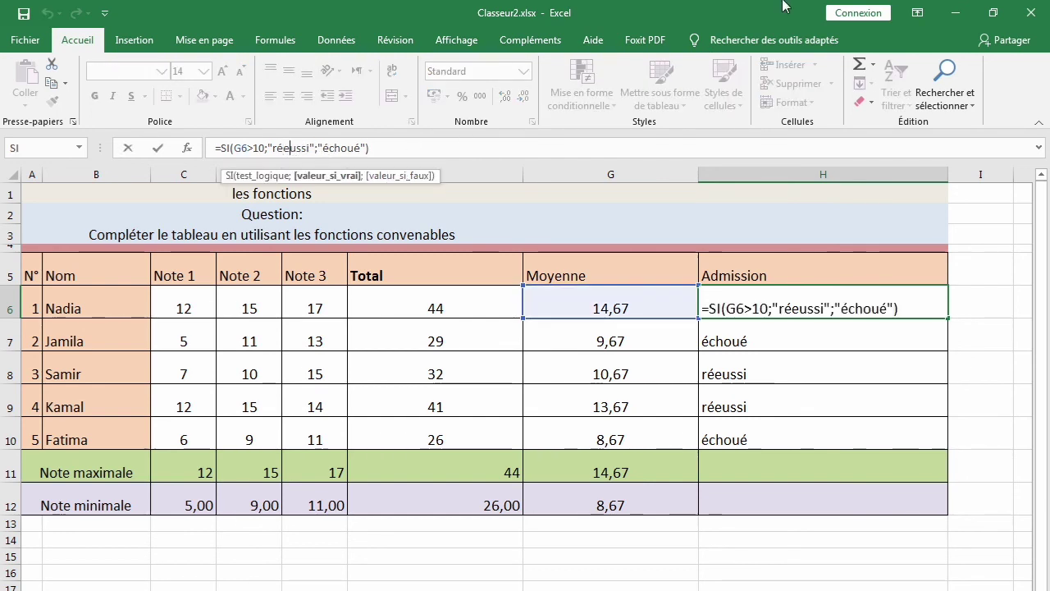
key(BackSpace)
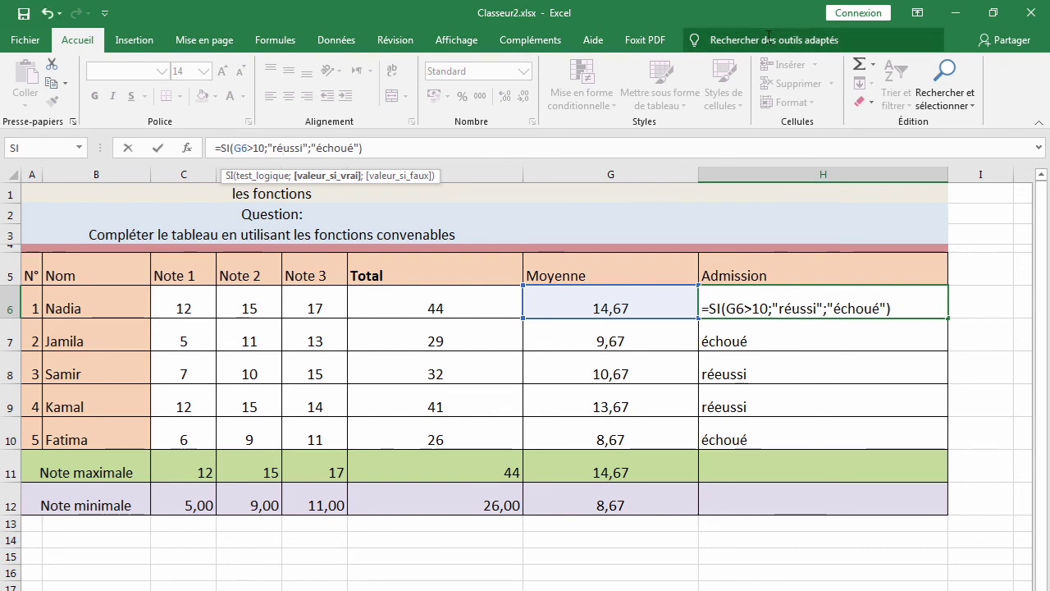
click(871, 361)
click(843, 301)
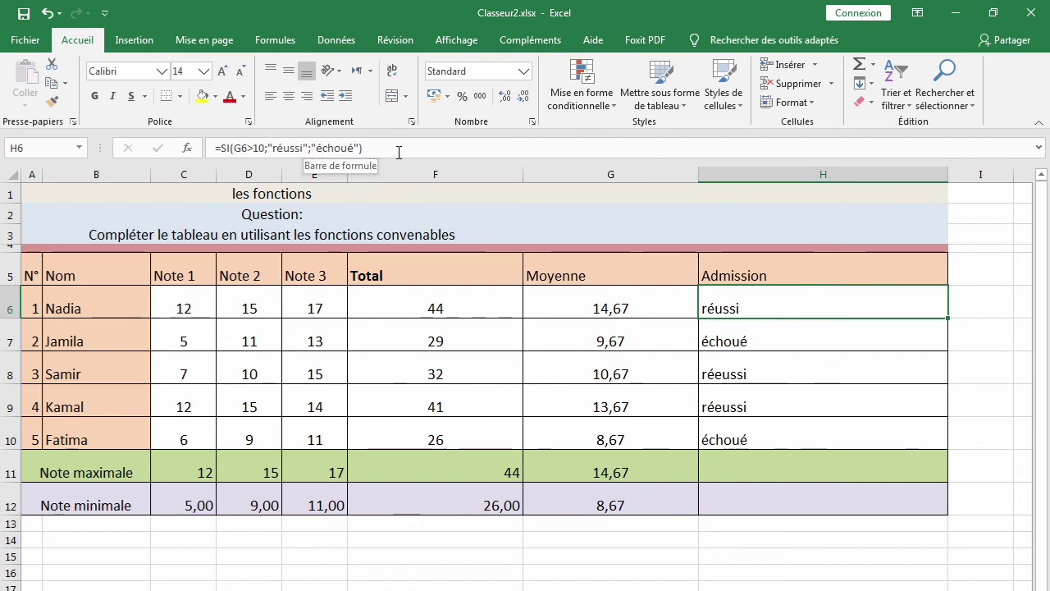
click(855, 412)
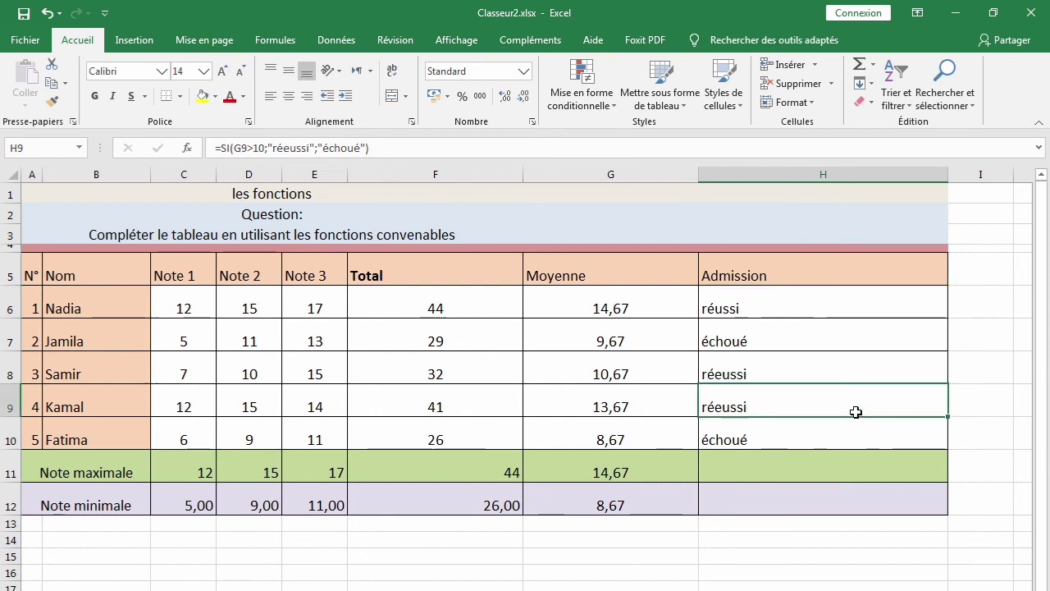
drag(833, 465, 831, 497)
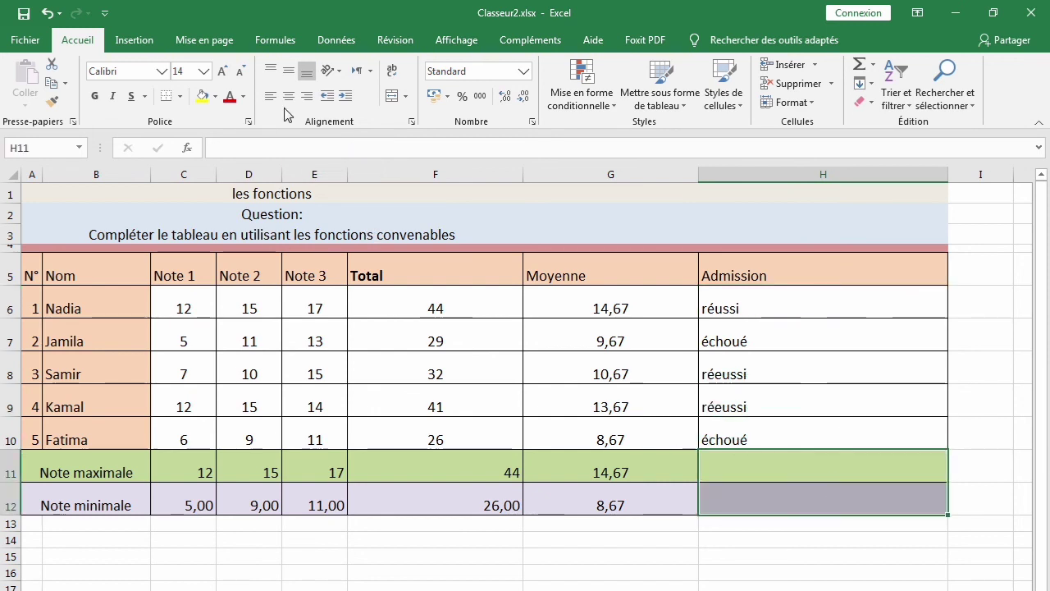
- Merge and centre H11:H12 with Fusionner et centrer, then check H10's formula
click(405, 99)
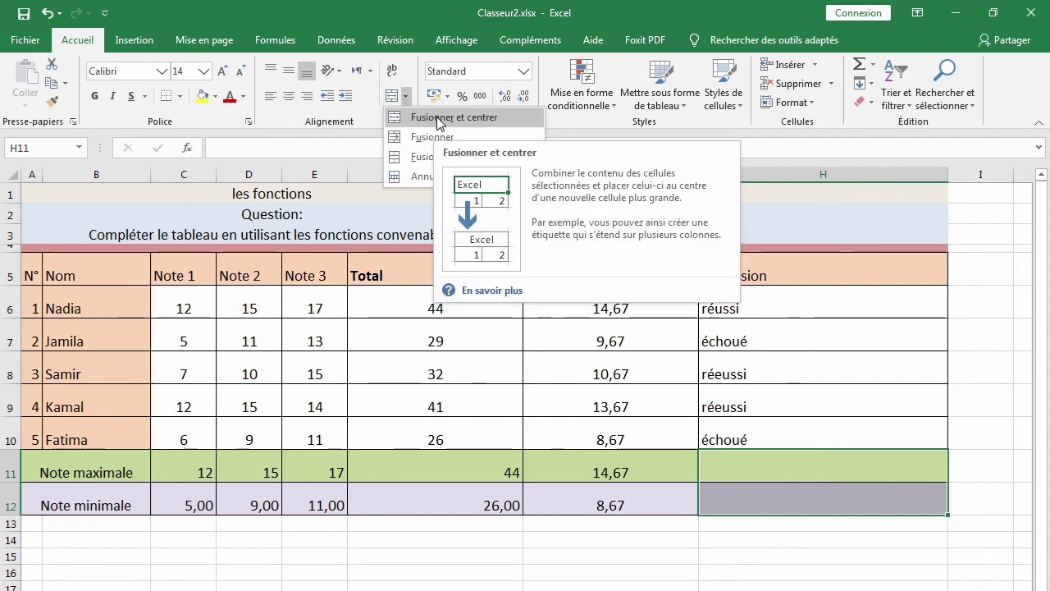
click(437, 119)
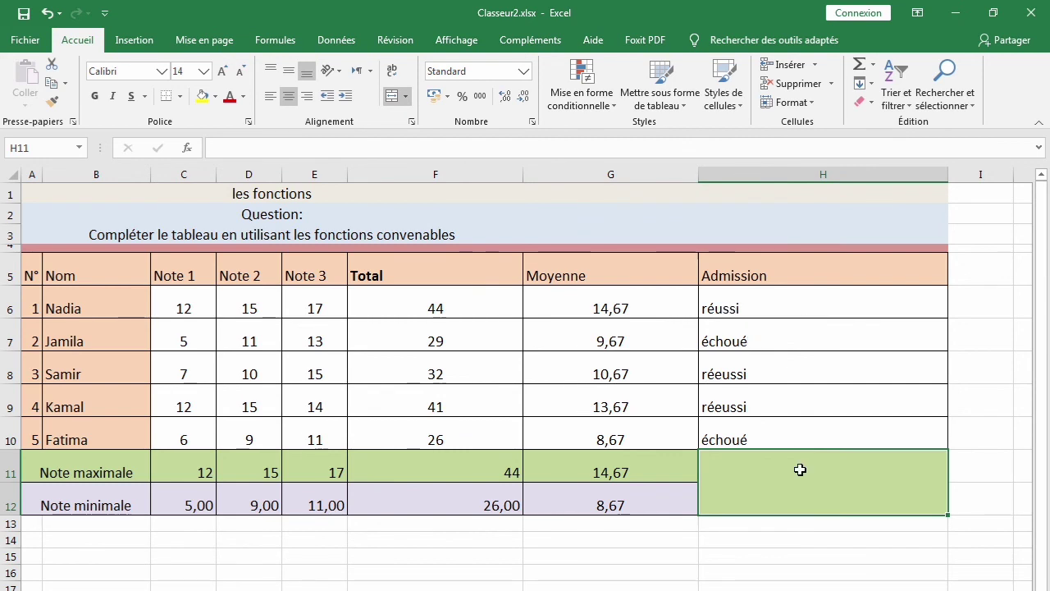
click(801, 434)
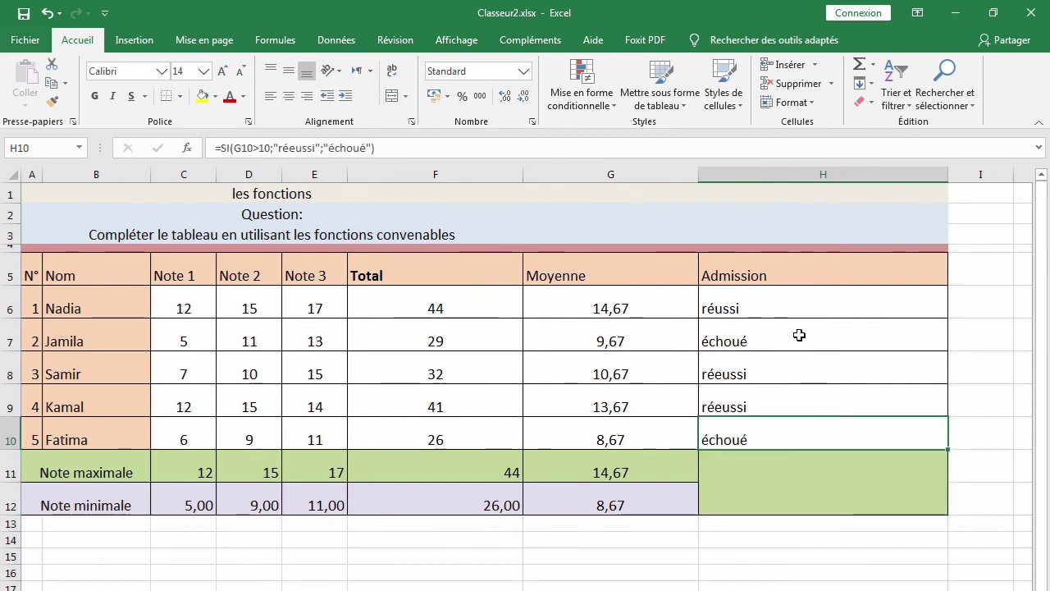